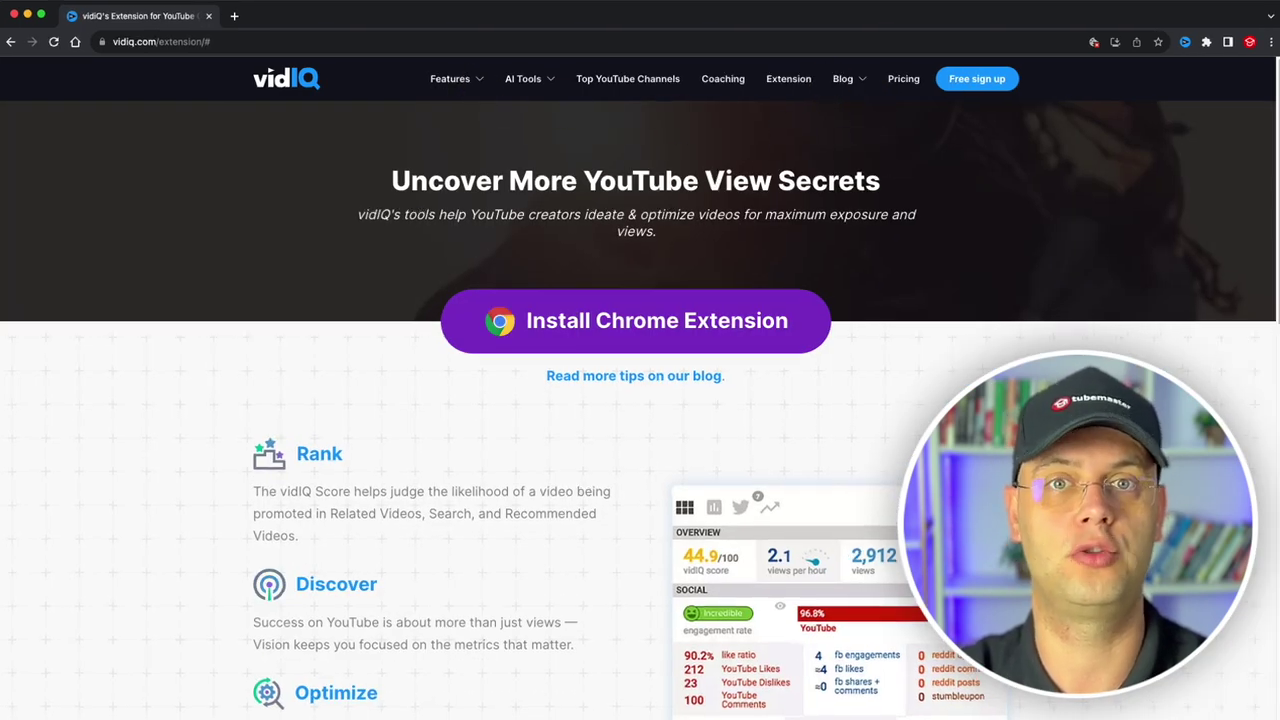
Reach the vidiq.com/tubemaster landing page offering Google or email sign-up.
mouse_move(450, 78)
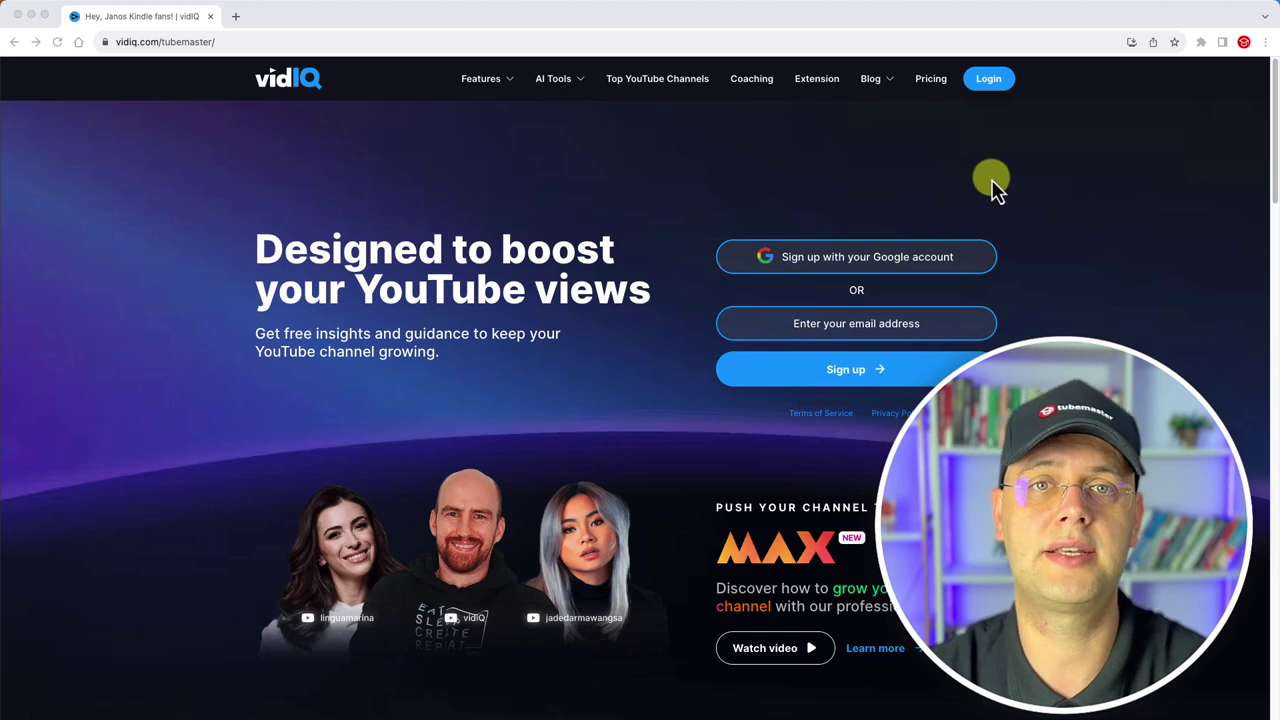
Add vidIQ Vision for YouTube to Chrome from its Chrome Web Store listing and confirm.
click(818, 84)
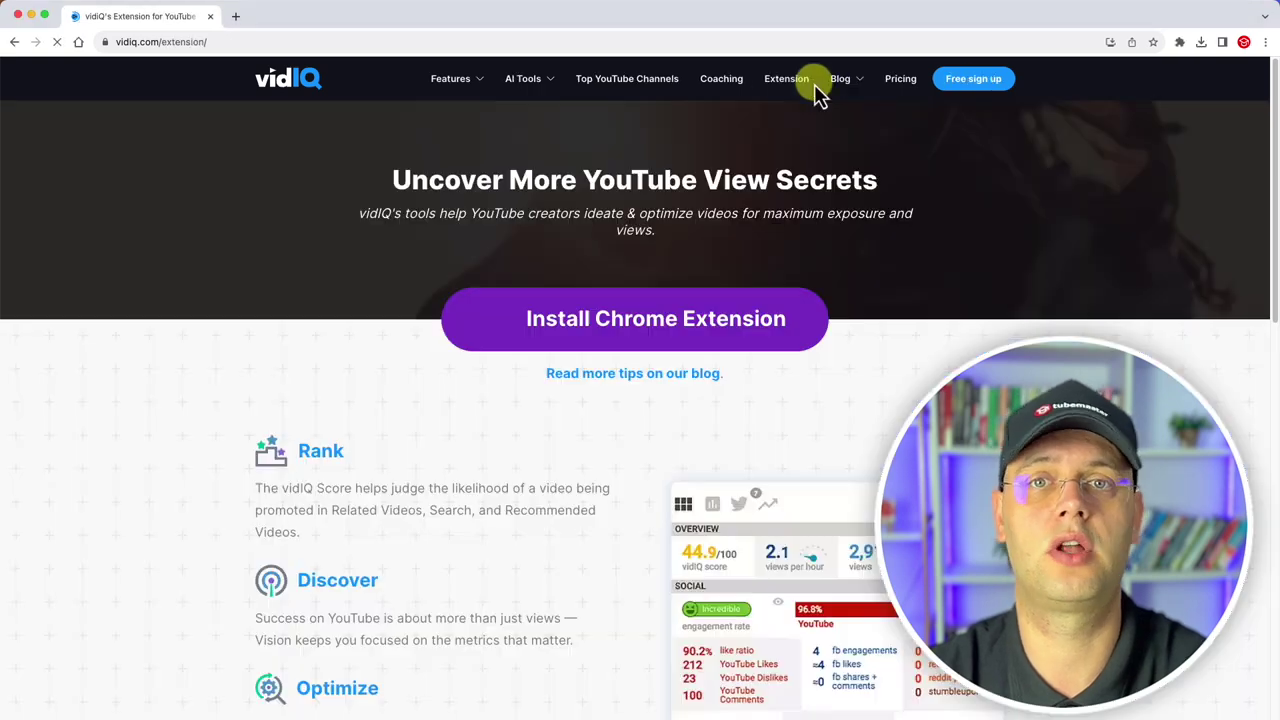
click(651, 323)
click(940, 185)
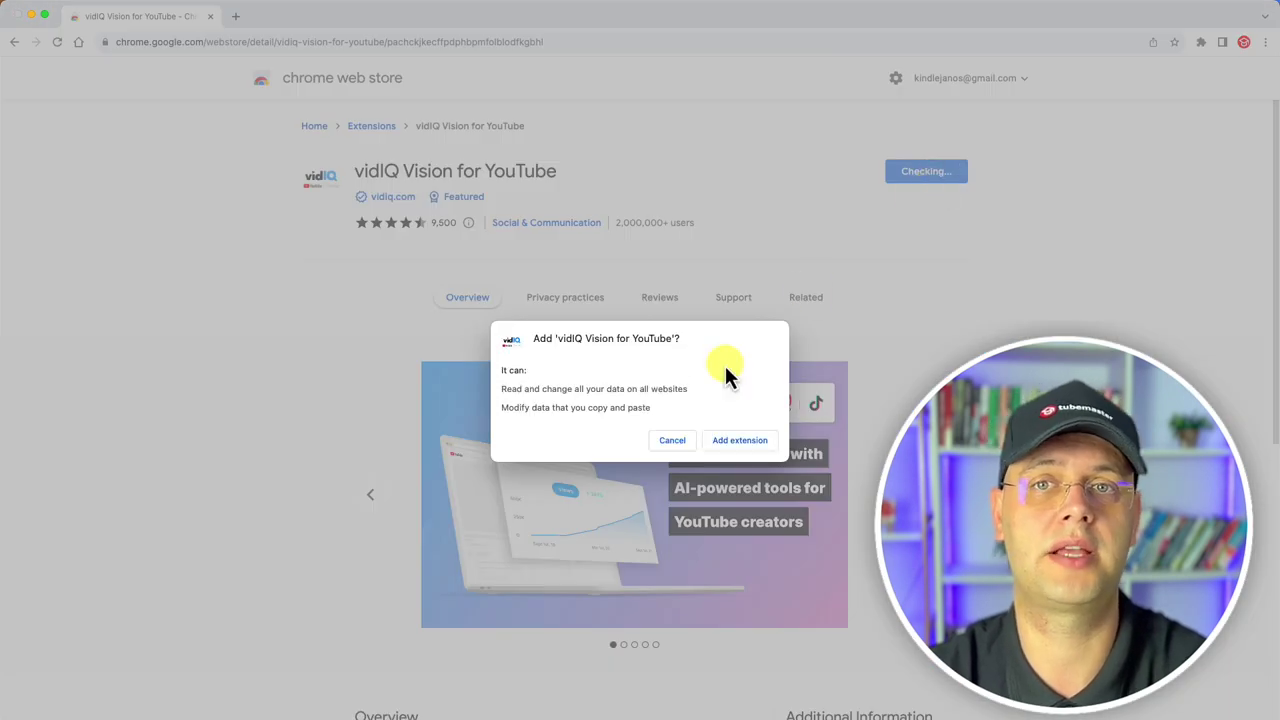
click(740, 440)
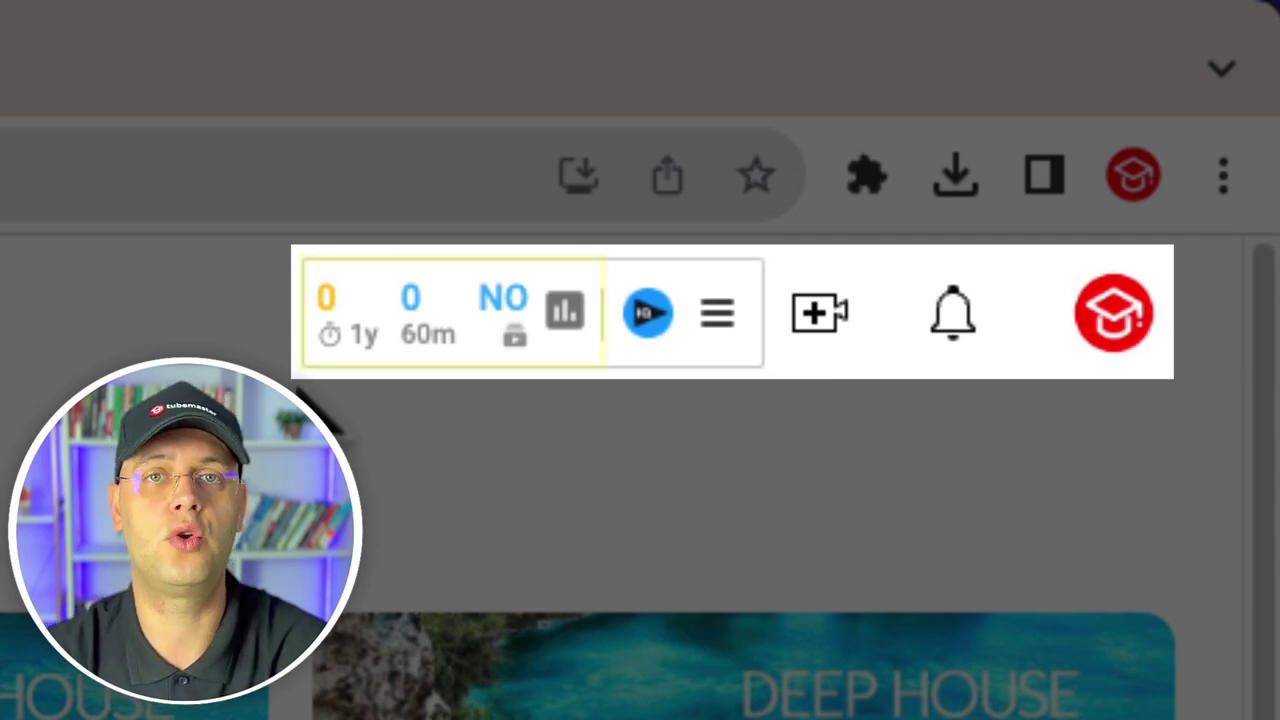
Enable Views 48h, Shorts Views 48h and Minutes Watched 7 days in the stats breakdown.
click(391, 343)
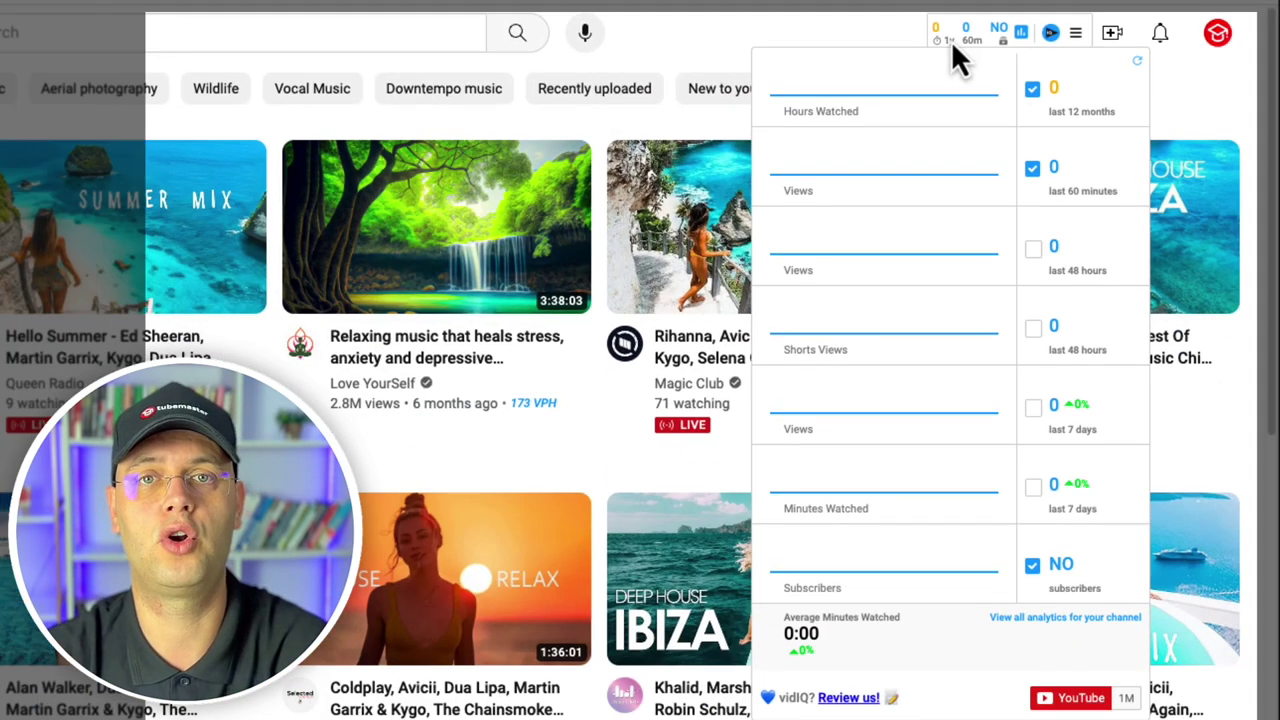
click(1033, 248)
click(1033, 328)
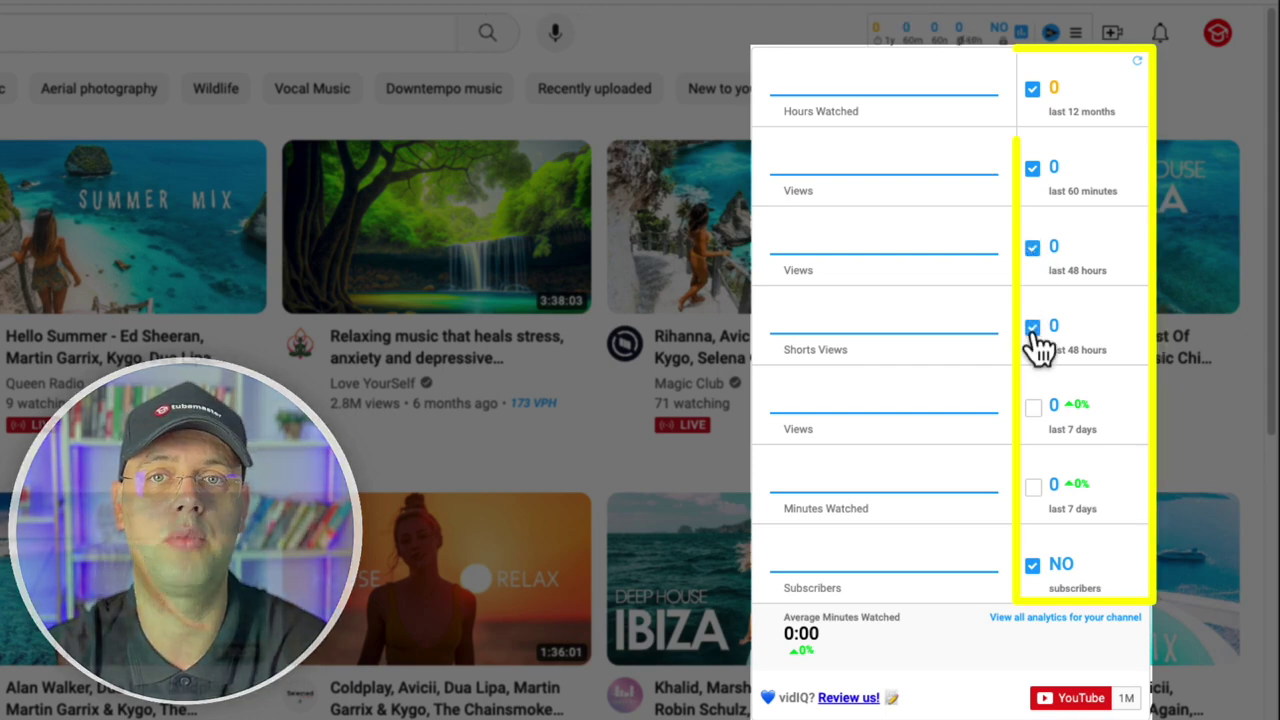
click(1033, 487)
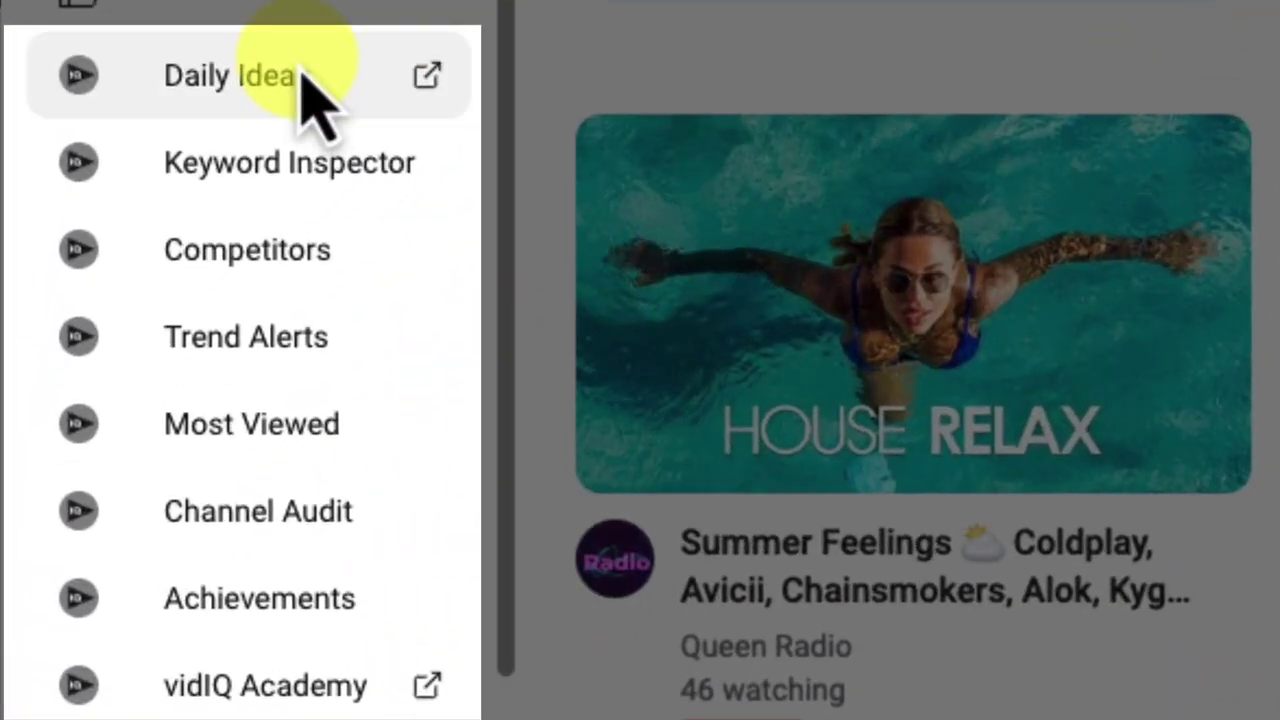
Generate customized Daily Ideas for the query 'how to grow on youtube'.
click(300, 76)
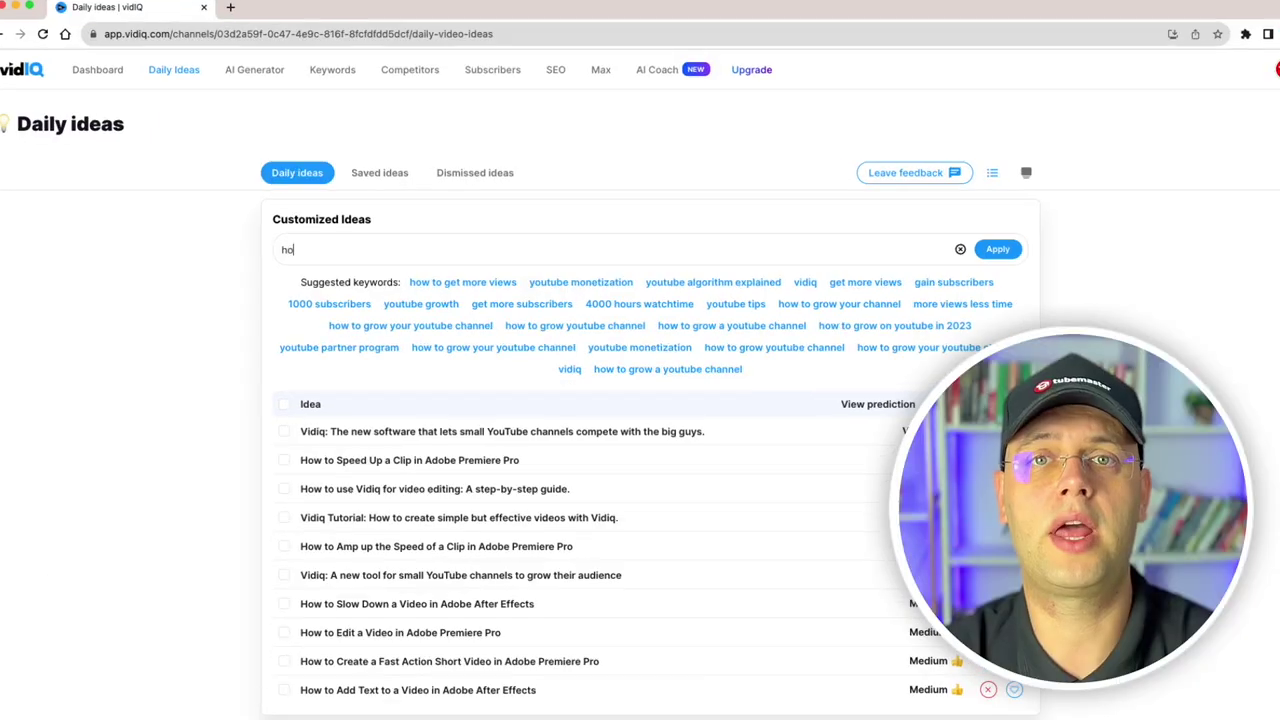
text(w to grow on yo)
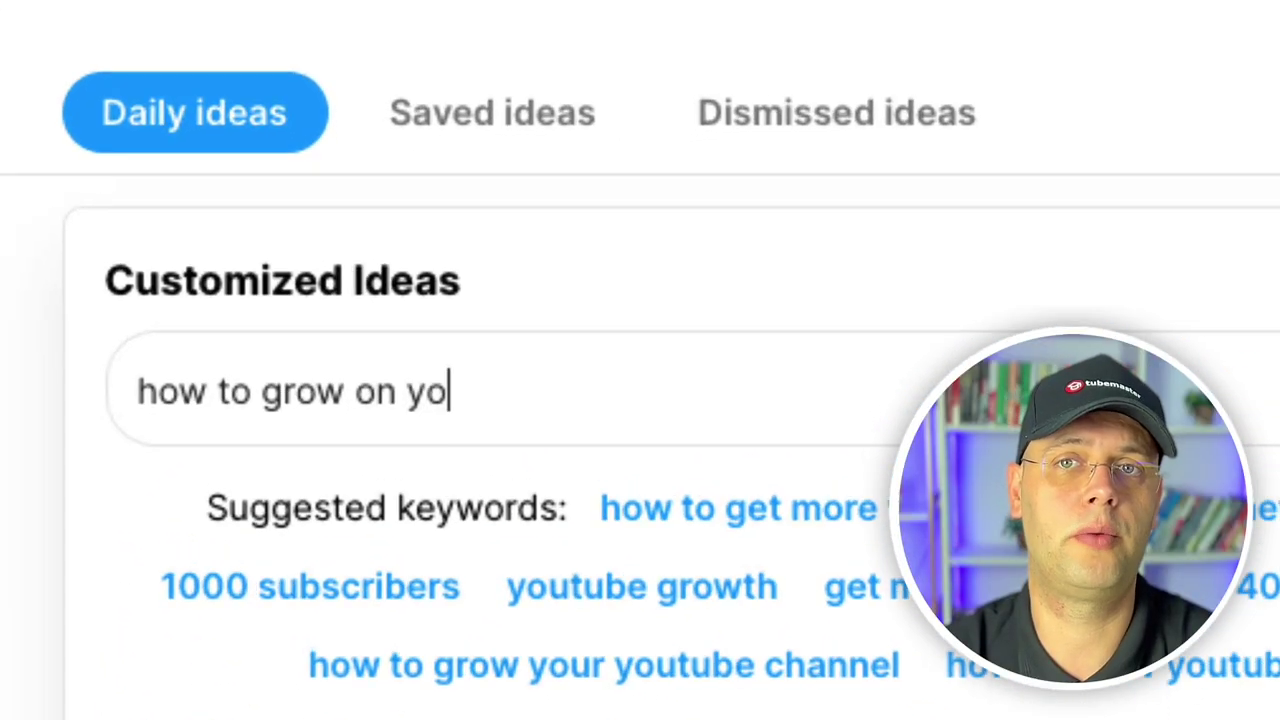
text(utube)
key(Return)
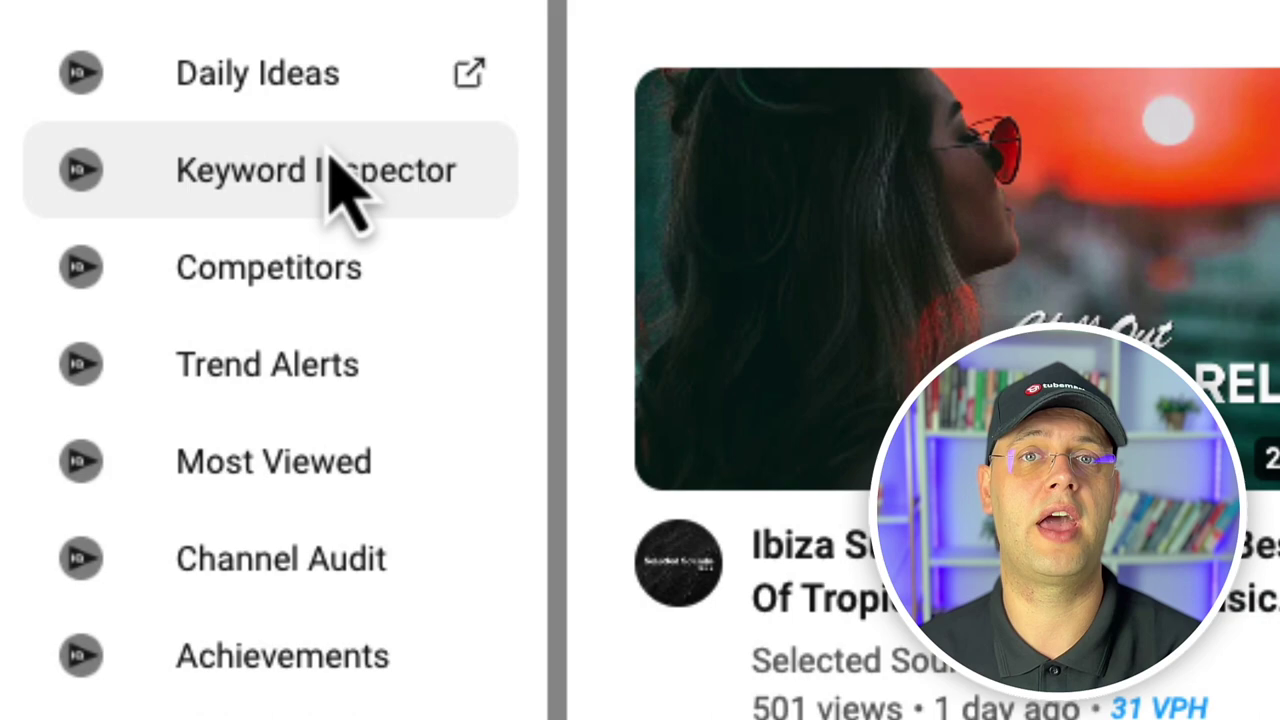
Inspect the keyword 'how to get more views on youtube', then view Competitors.
click(340, 180)
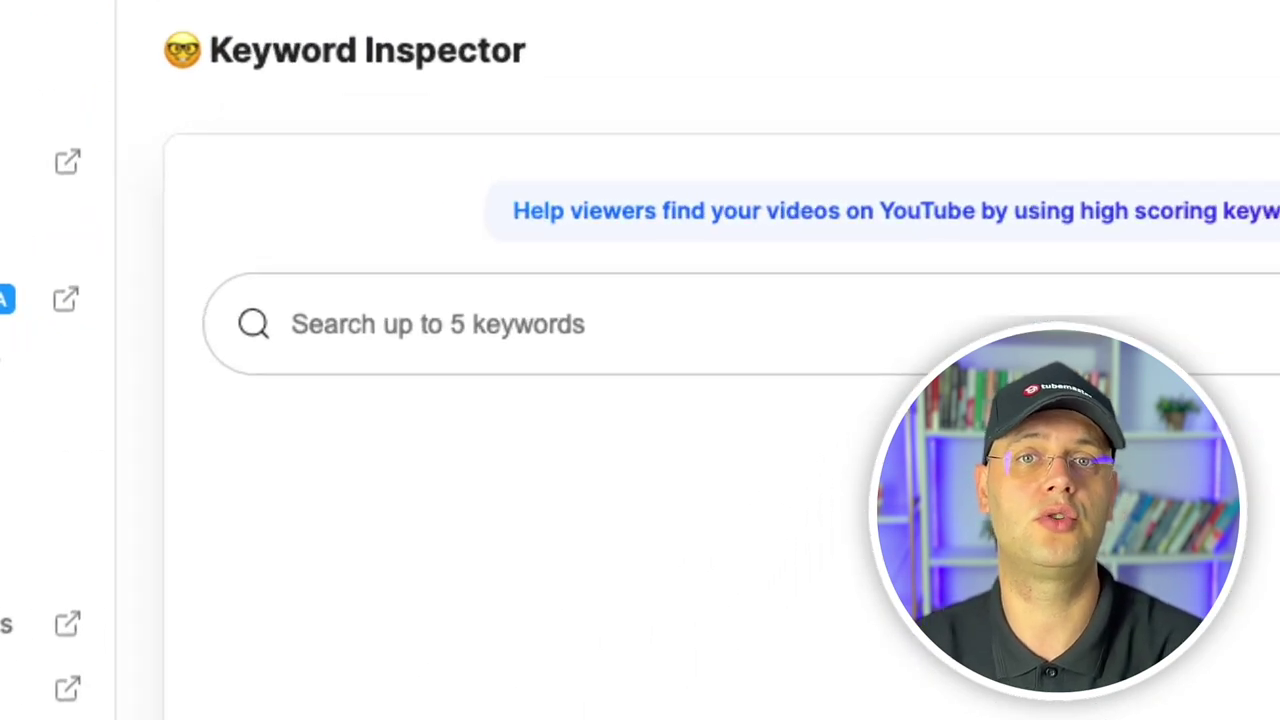
text(how to get more views on youtube)
key(Return)
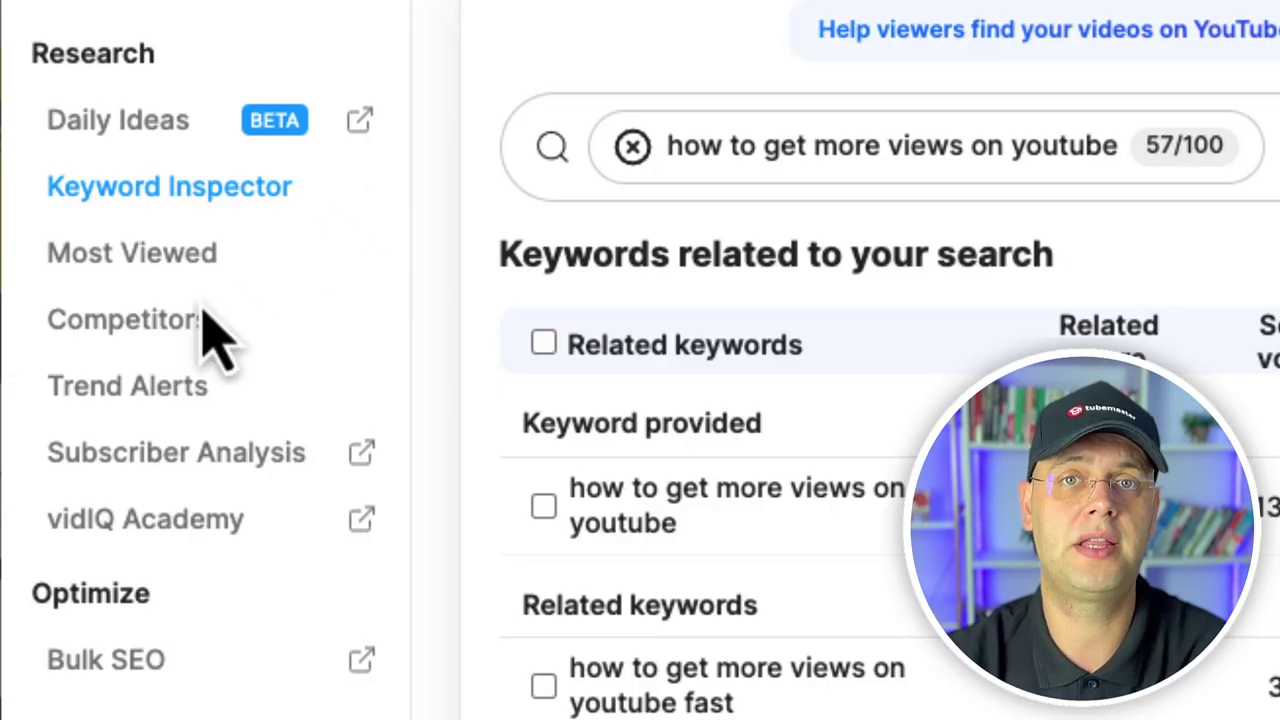
click(170, 325)
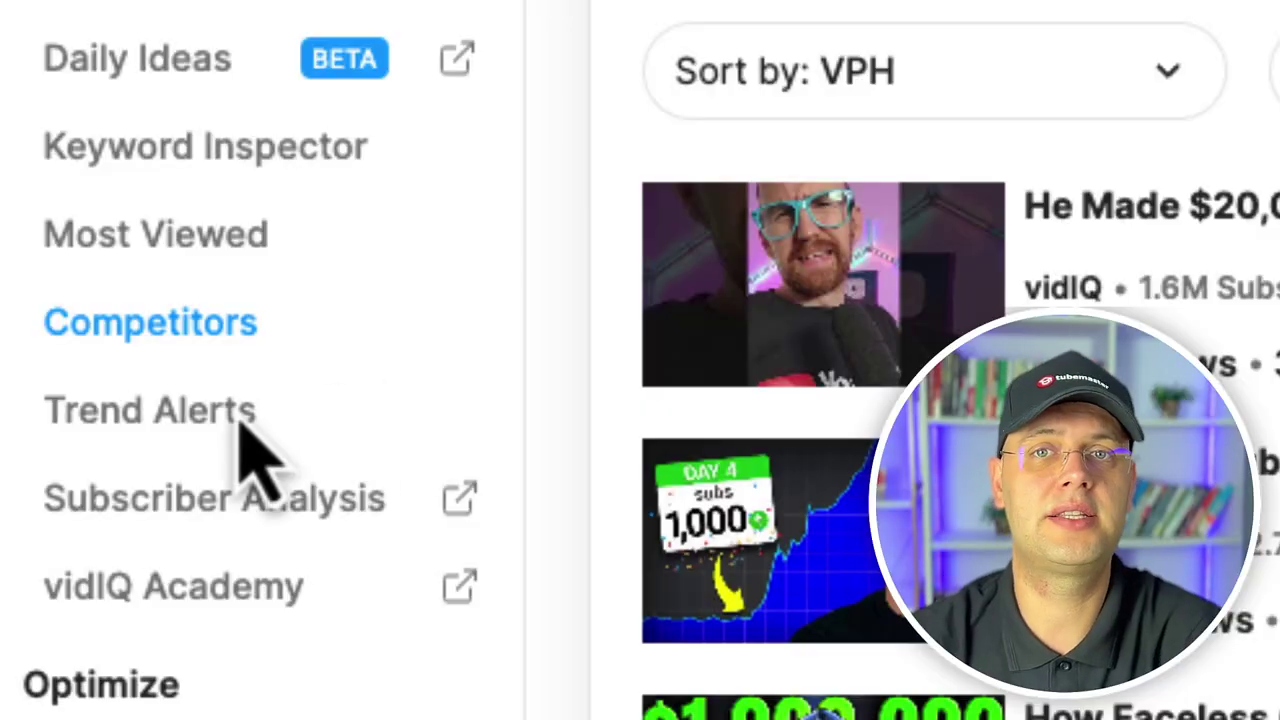
Save a '1000 Subscribers' trend alert for 'how to get 1000 subscribers', emailed each week.
click(240, 420)
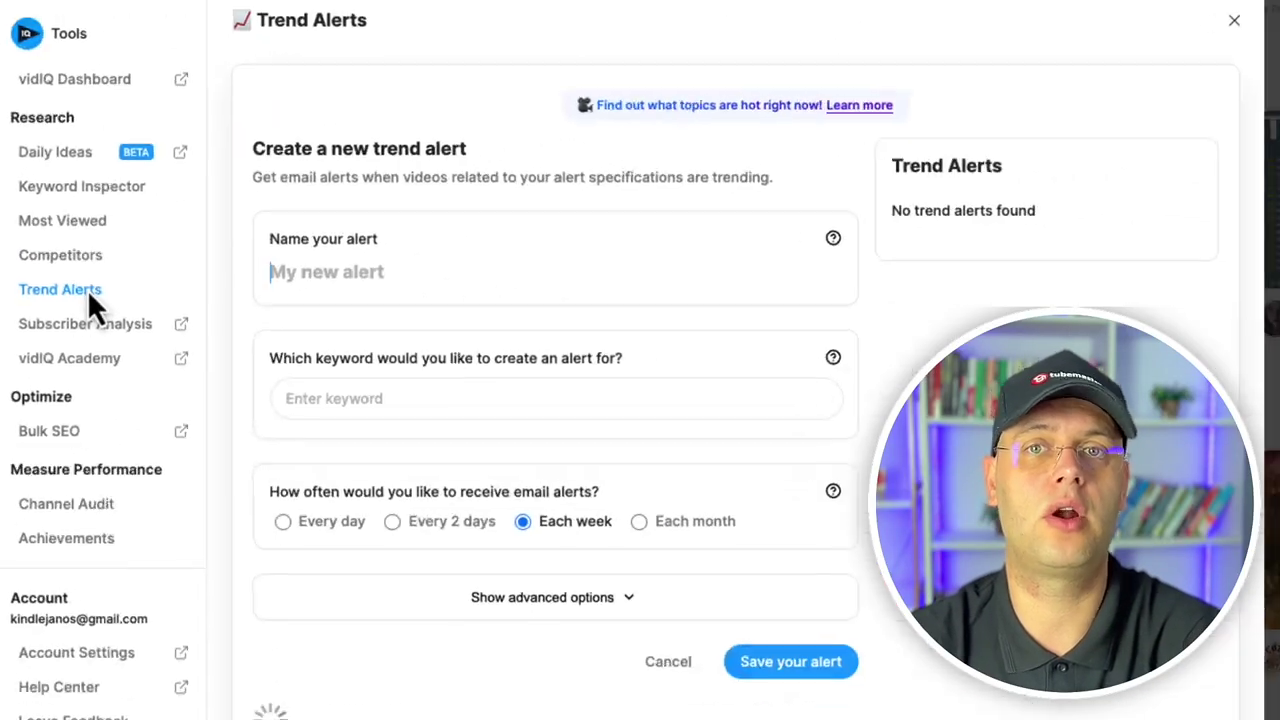
text(1000 Subscribers)
scroll(640, 360, down, 5)
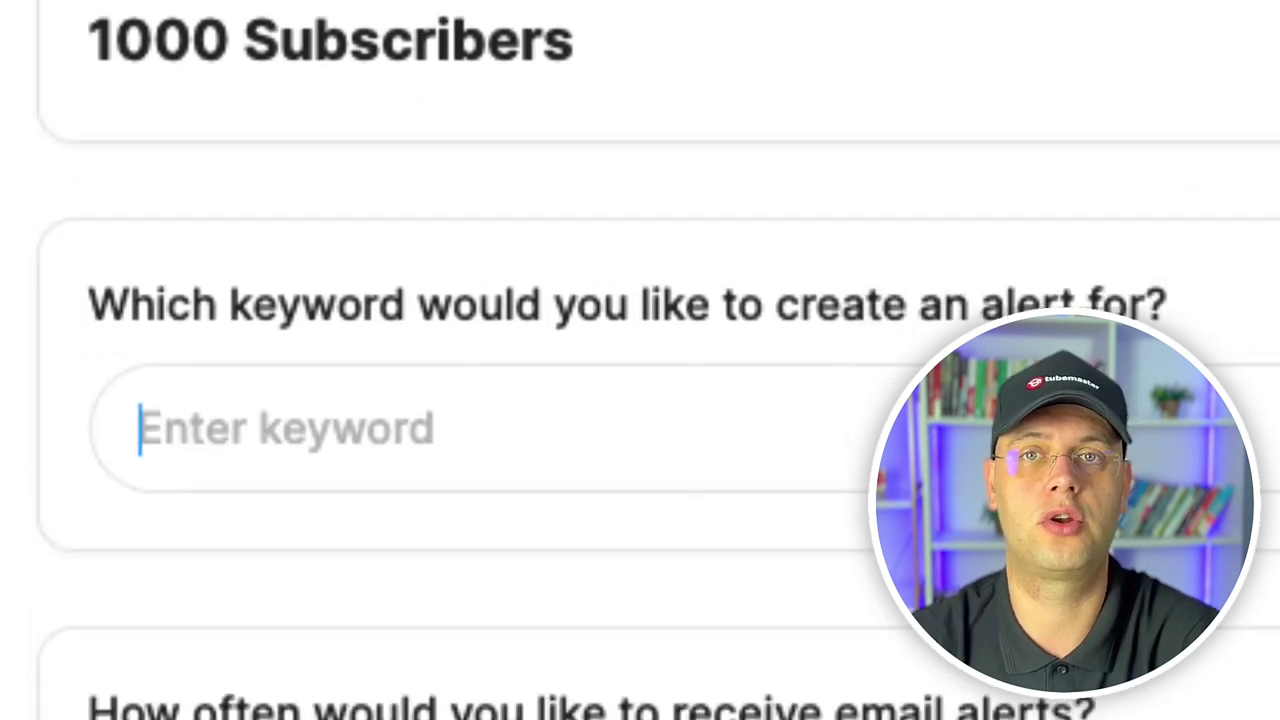
click(400, 298)
text(how to get 1000 subscribers)
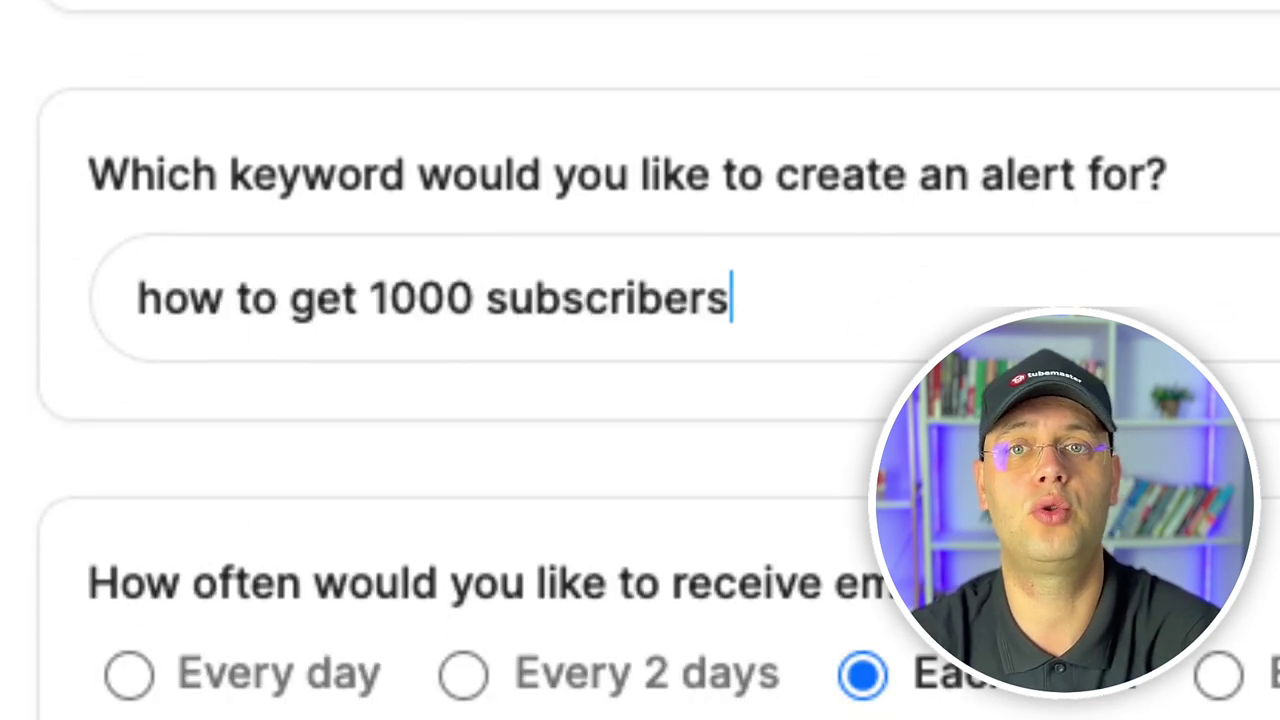
scroll(640, 360, down, 5)
click(863, 297)
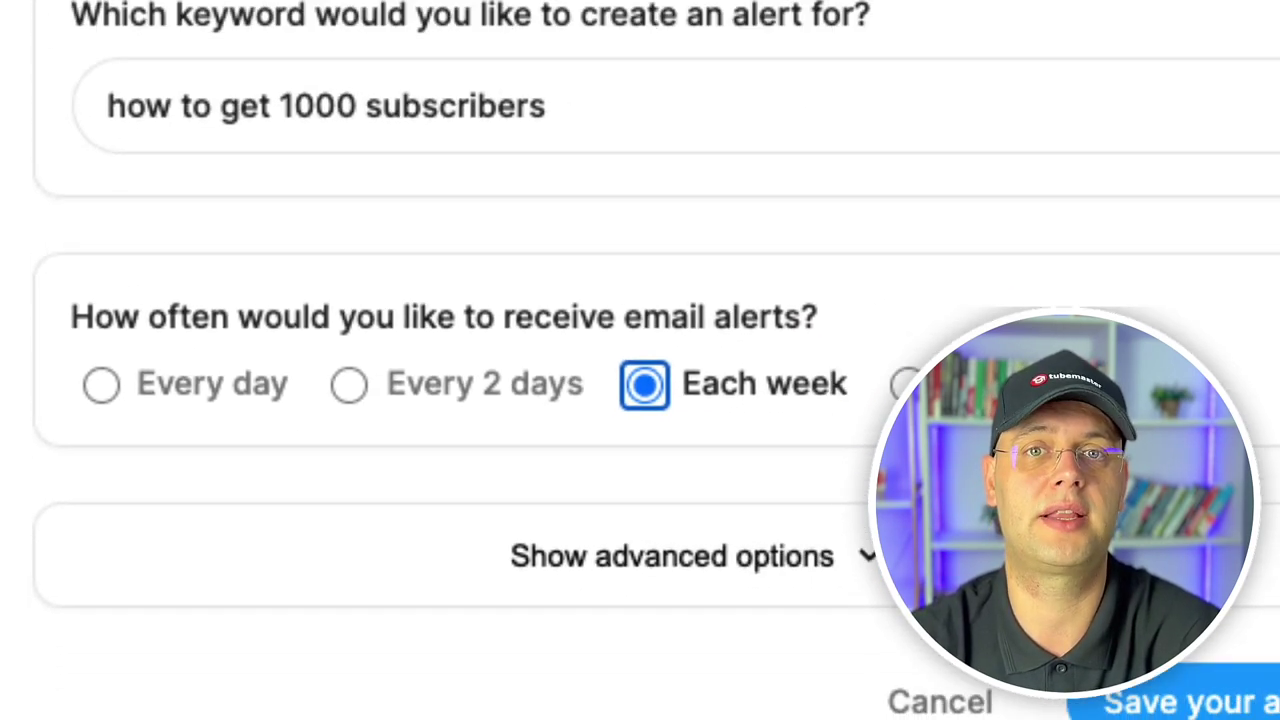
click(1135, 712)
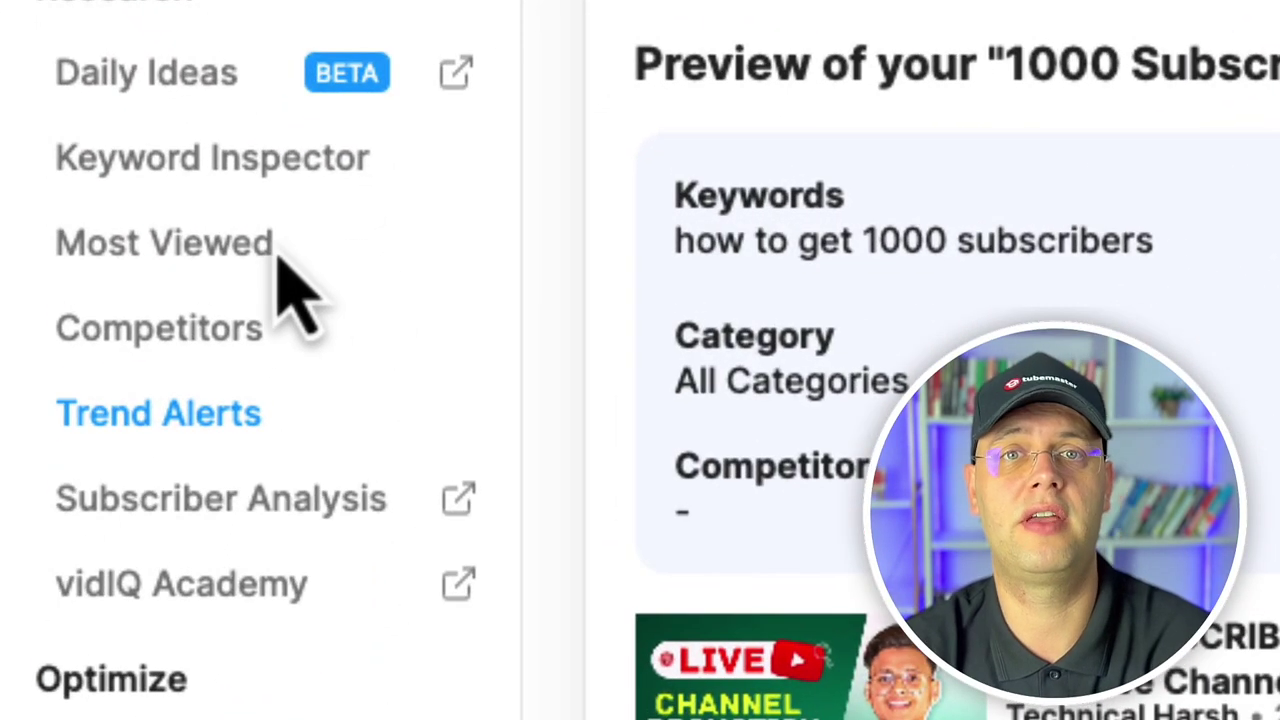
Show Most Viewed videos from the past 7 days sorted by views per hour.
click(265, 248)
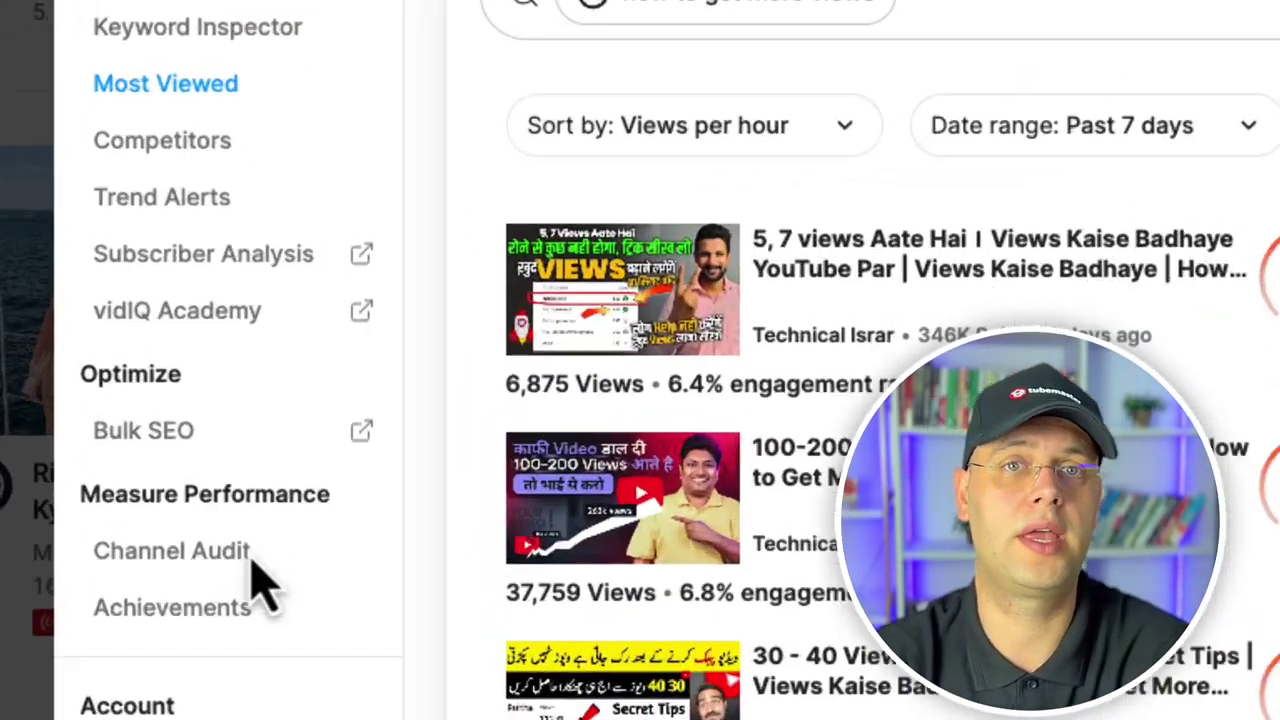
Open the Channel Audit report under Measure Performance.
click(296, 408)
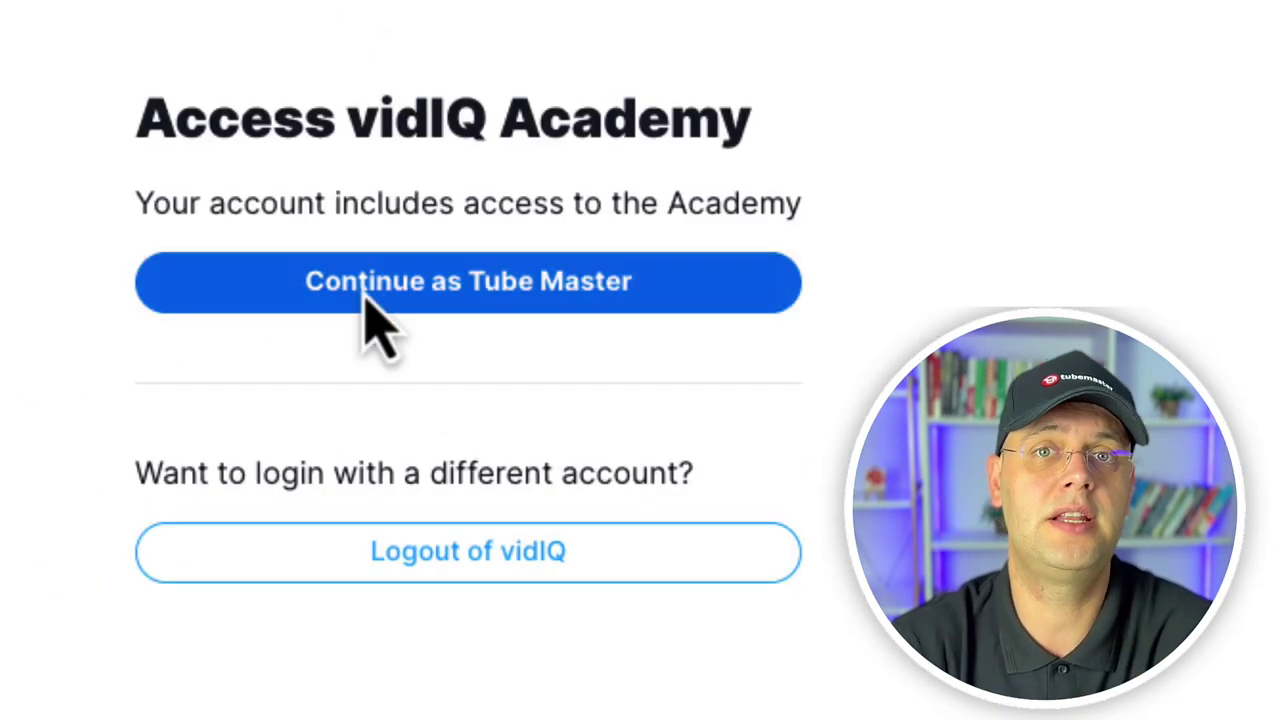
Continue into vidIQ Academy with the current account and scroll through the Courses grid.
click(363, 290)
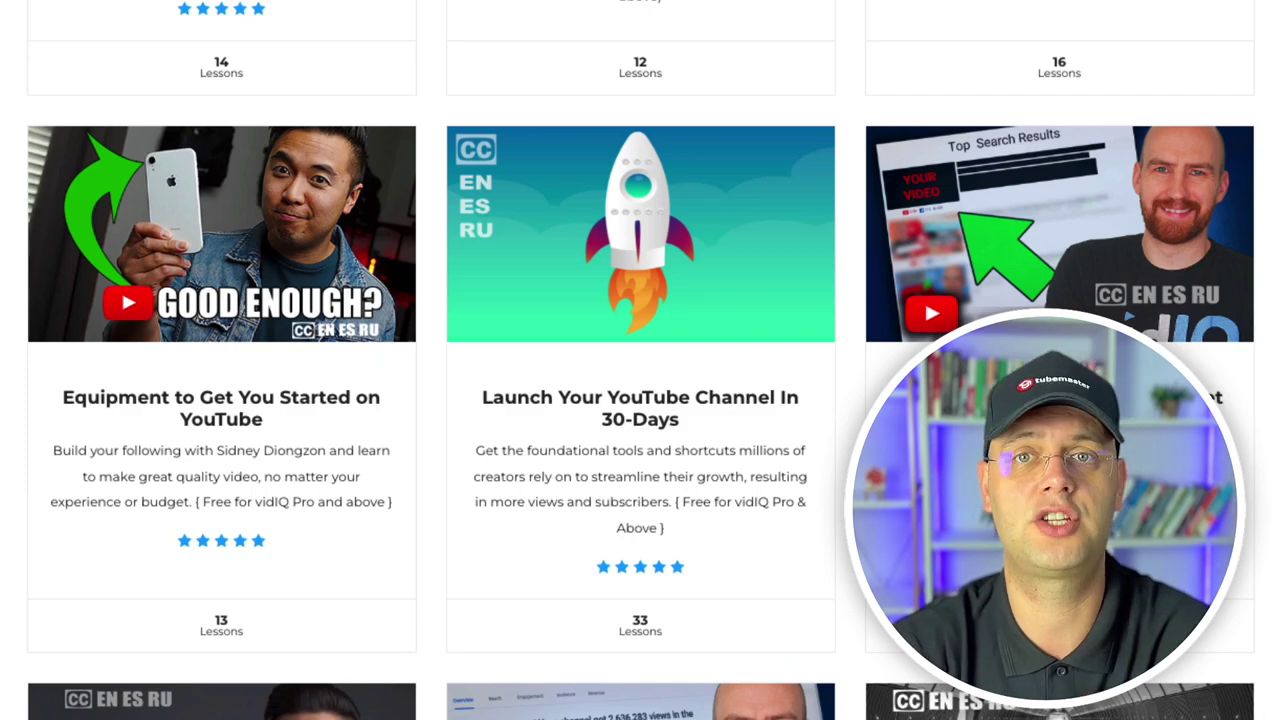
scroll(500, 498, down, 7)
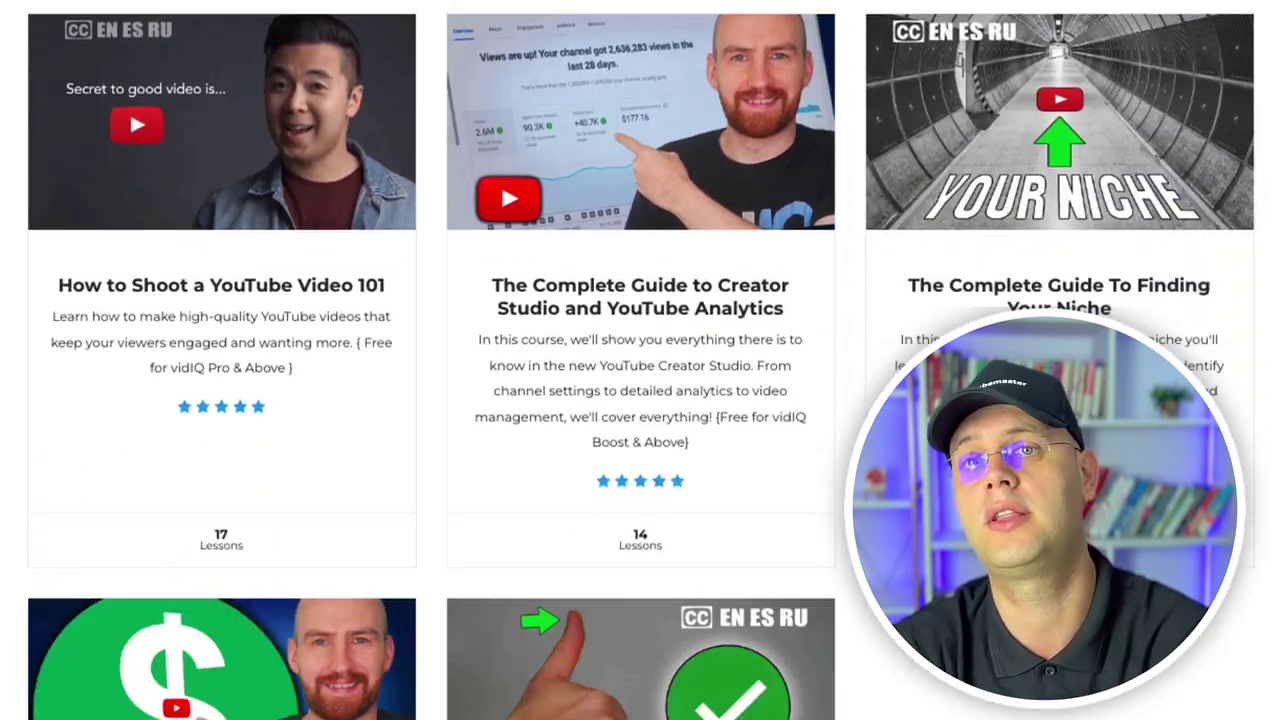
scroll(640, 360, down, 5)
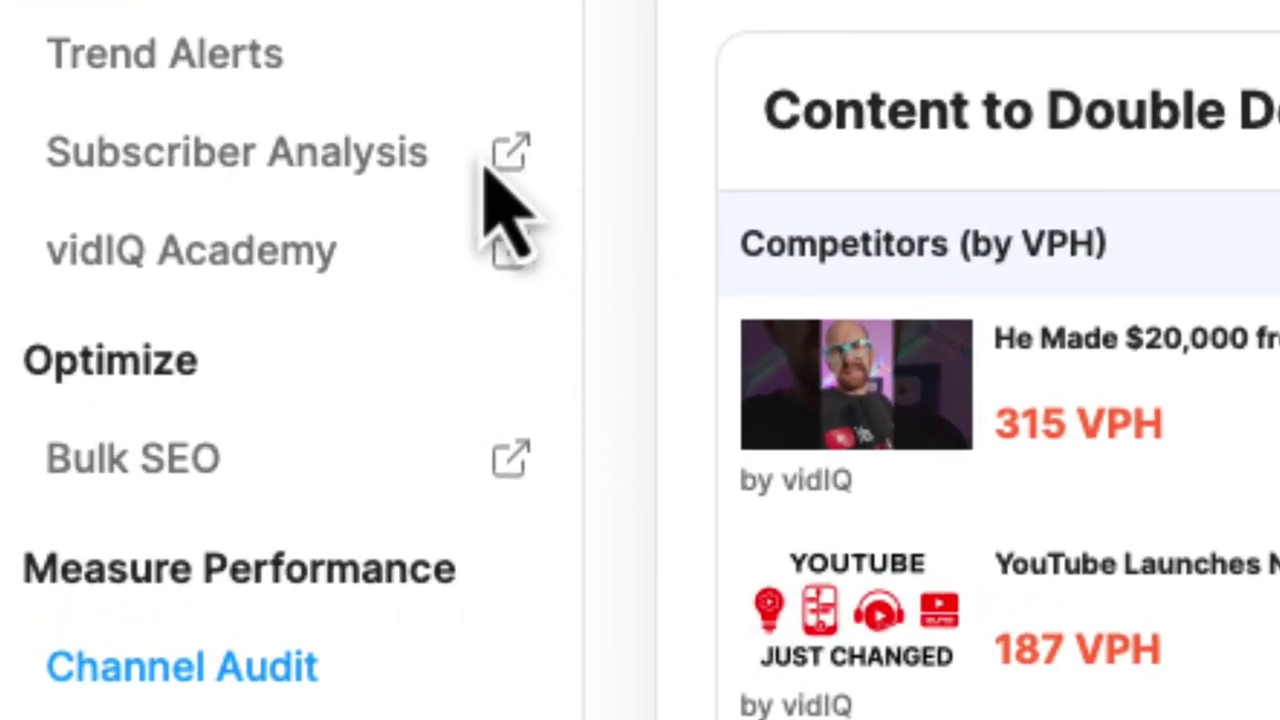
View Subscriber Analysis, then the Bulk SEO page under Optimize.
click(373, 168)
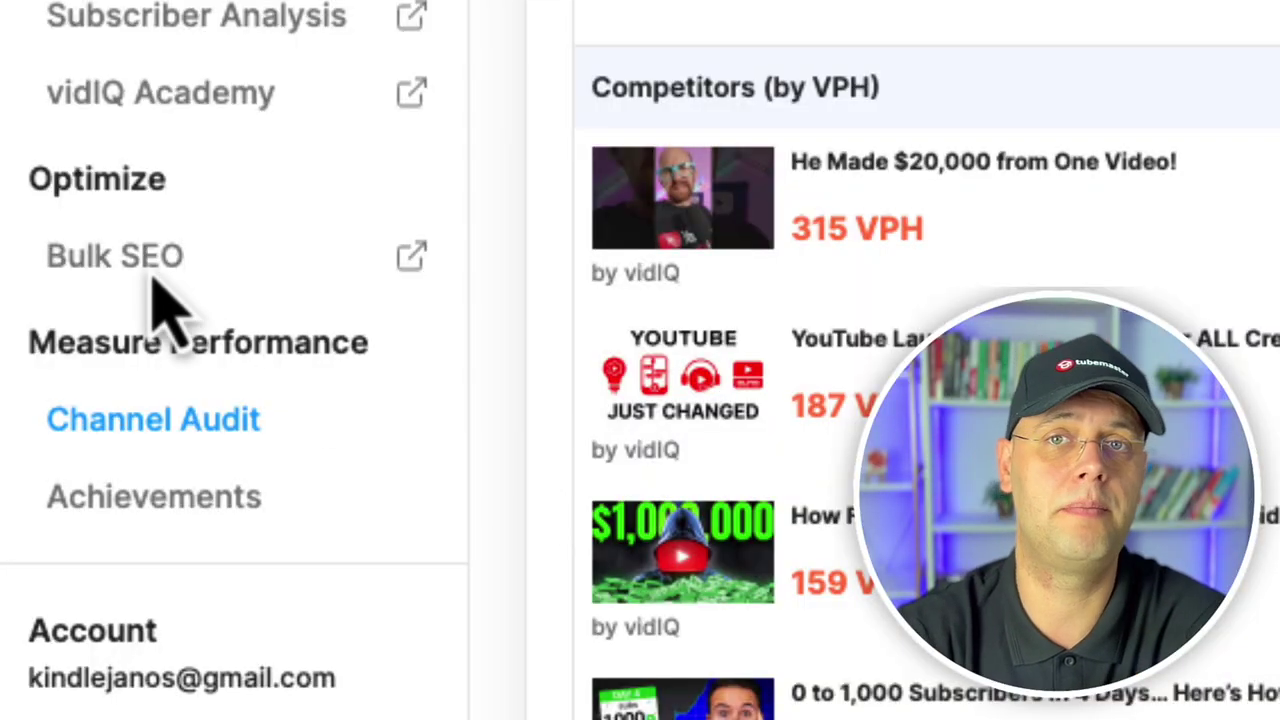
click(152, 275)
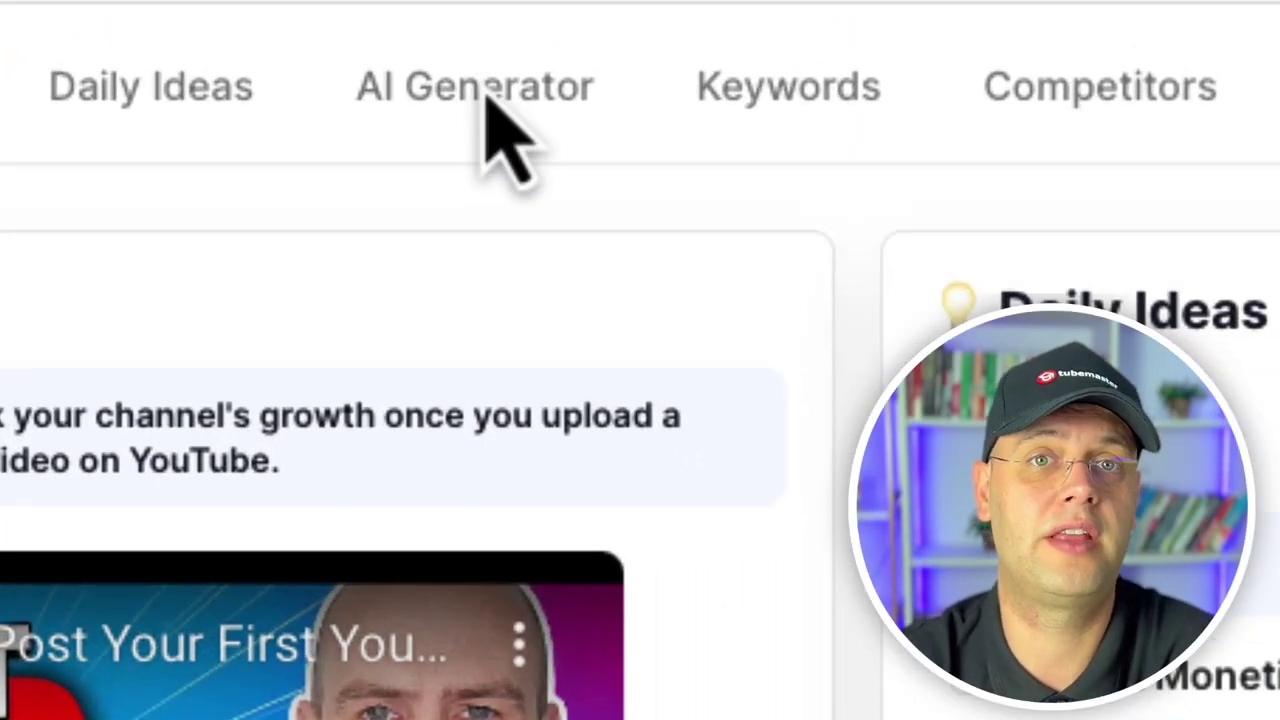
Generate AI content for the idea 'mr beast' and review the generated title, script and keywords.
click(385, 58)
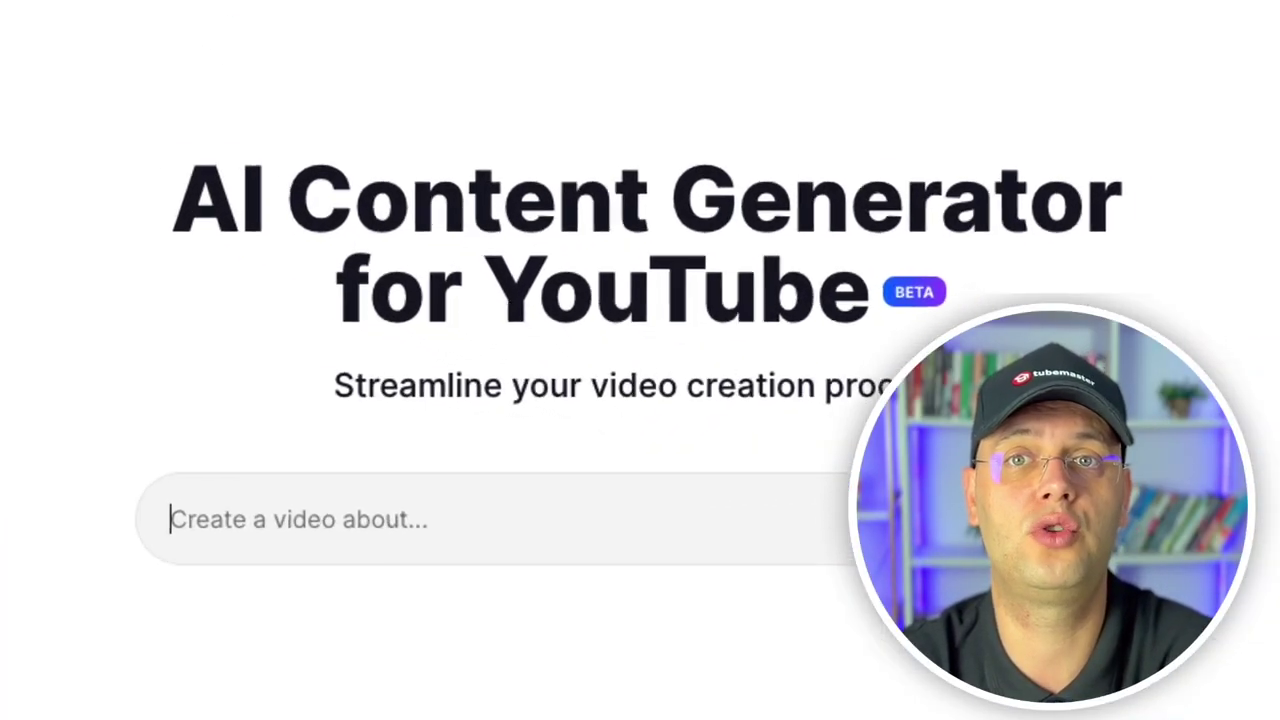
text(mr beast)
key(Return)
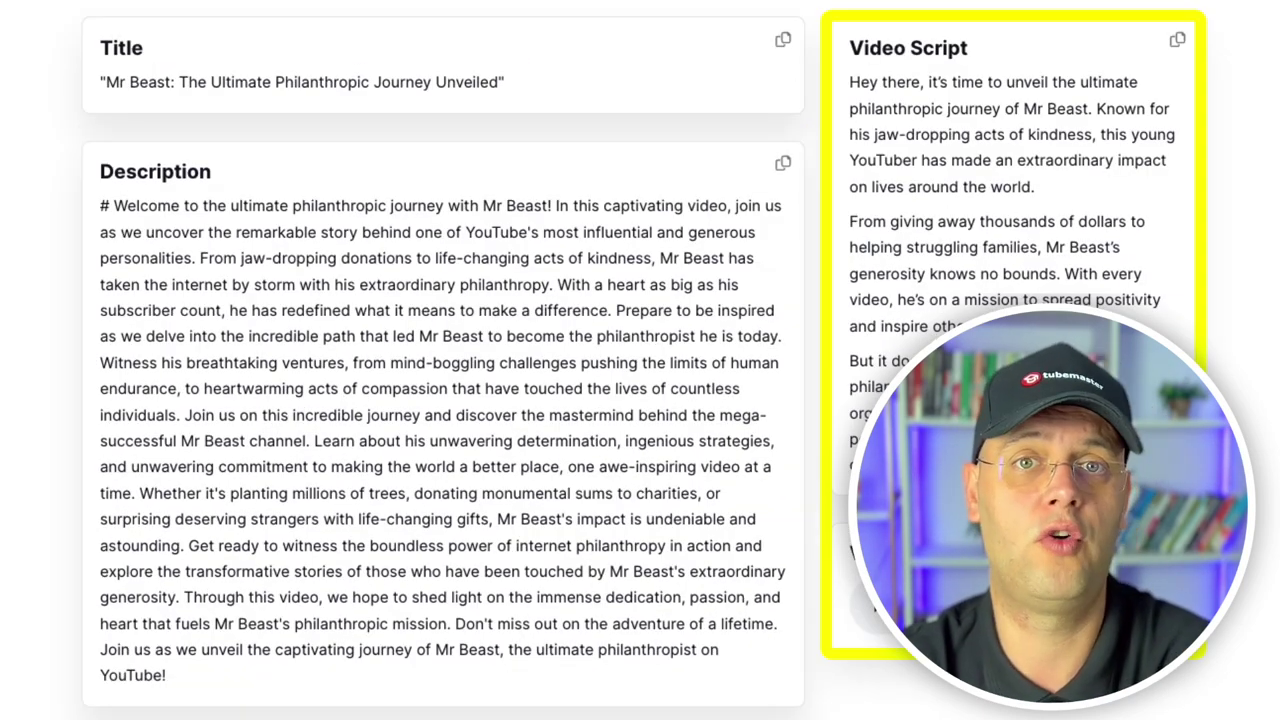
scroll(440, 400, down, 3)
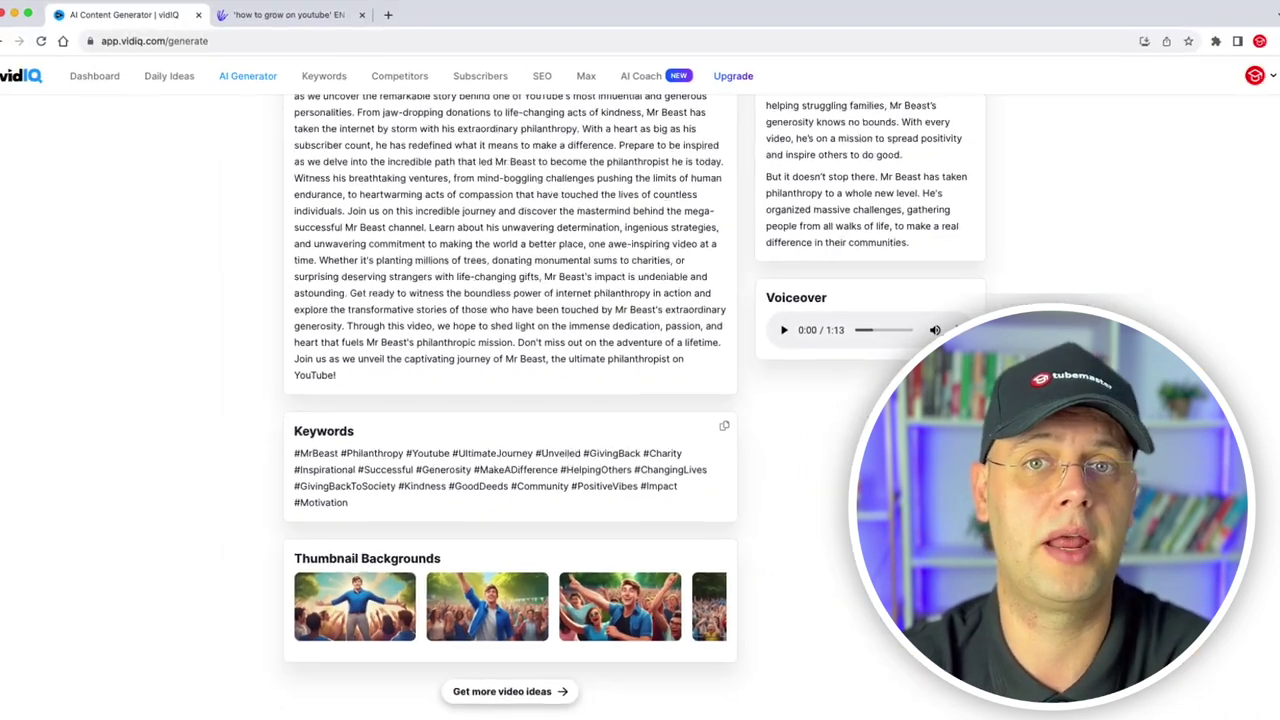
scroll(640, 400, up, 5)
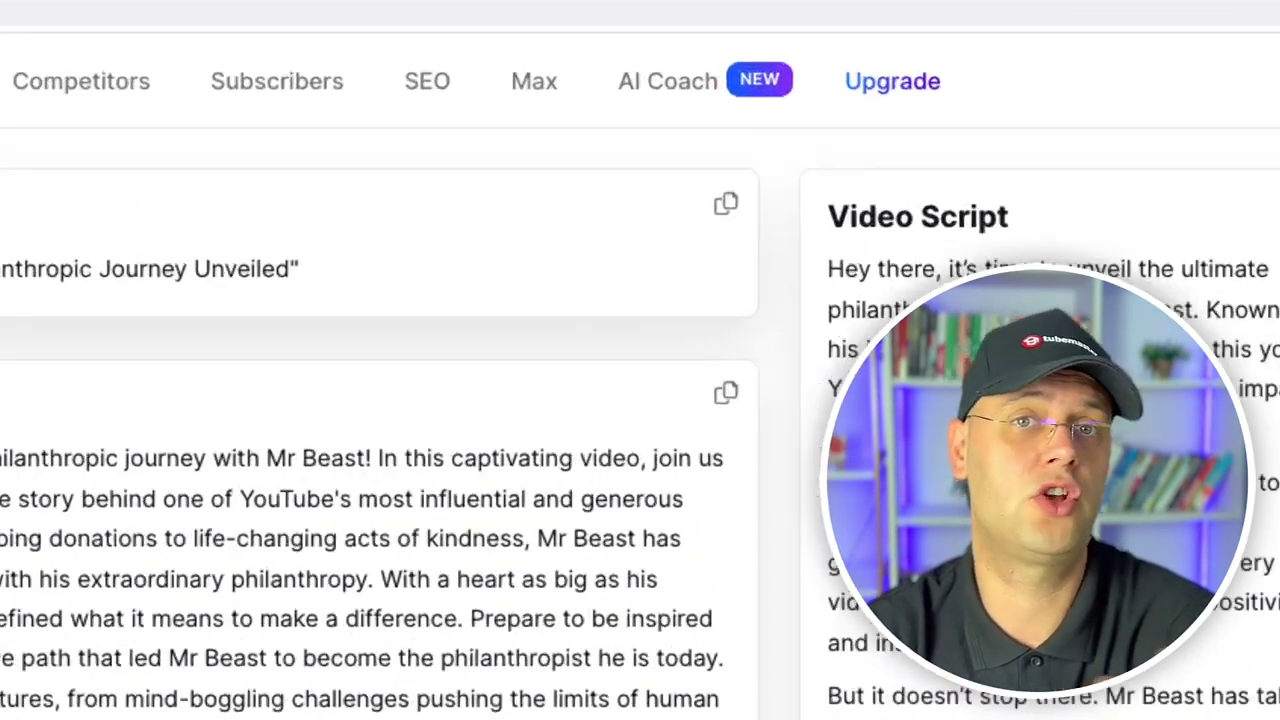
Browse AI Coach's suggested prompts, then enter 'how to get more views on youtube' in YouTube search.
click(643, 83)
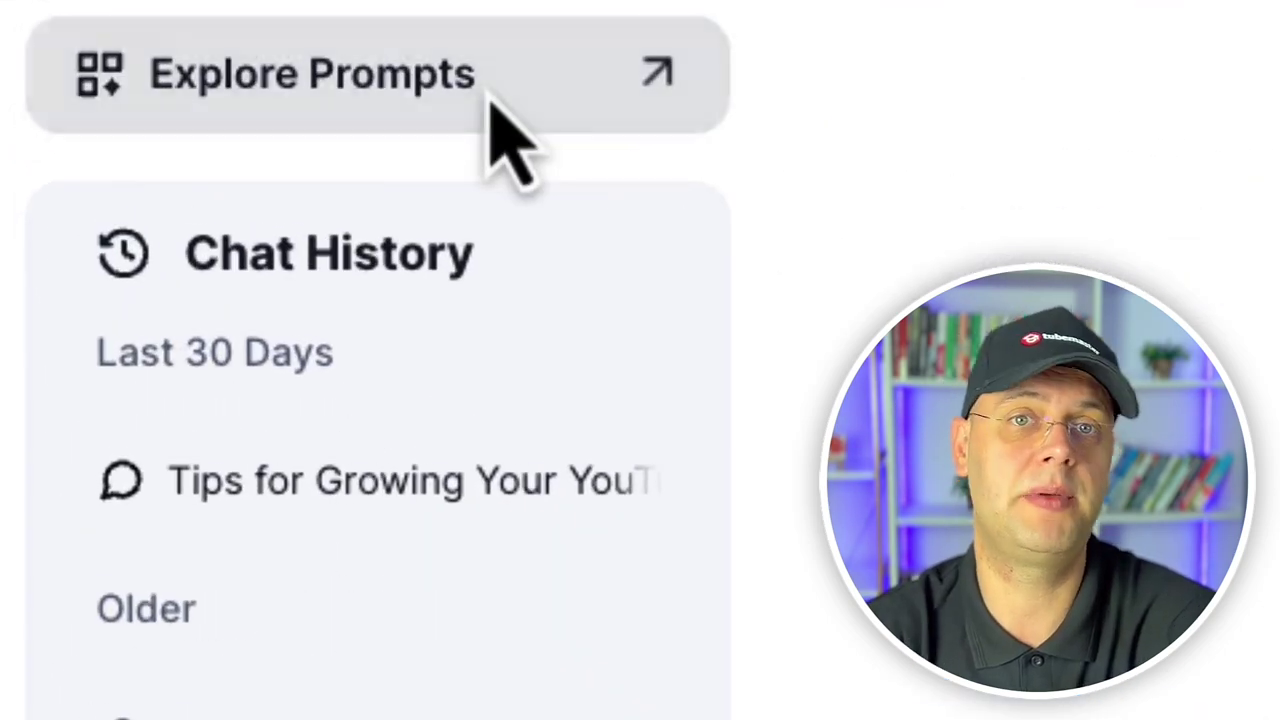
click(492, 100)
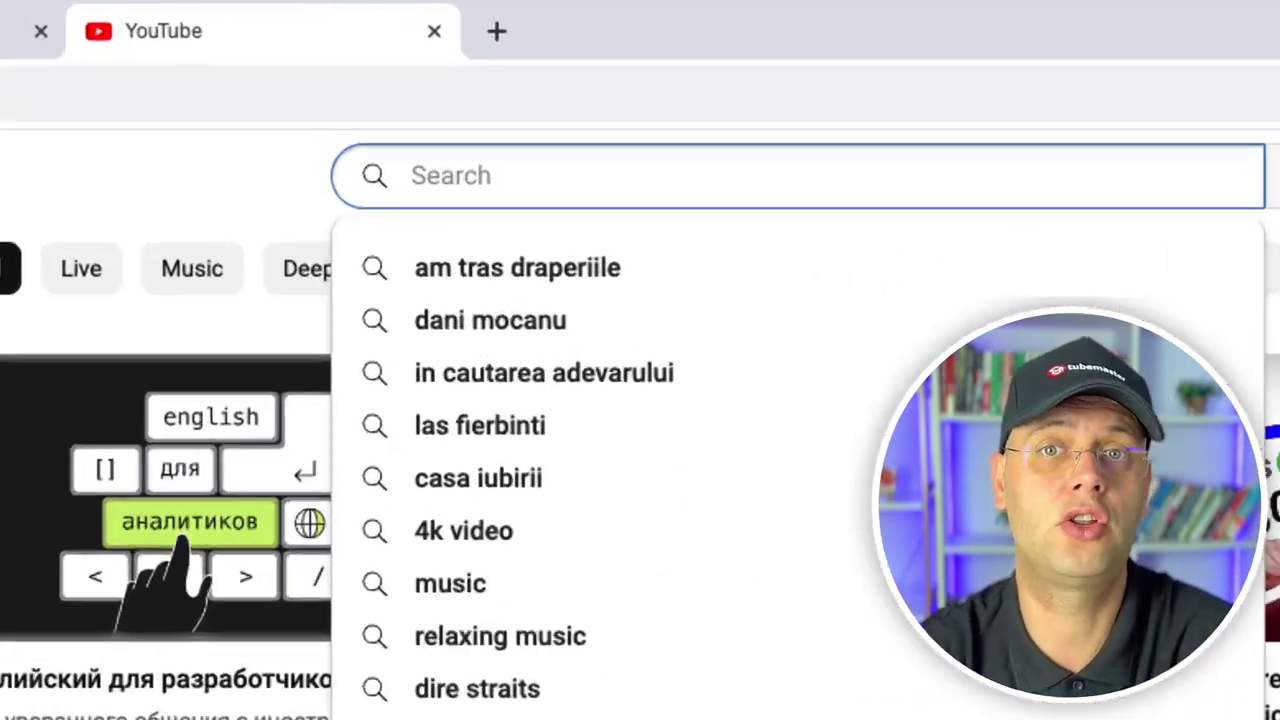
text(how to get more views on youtube)
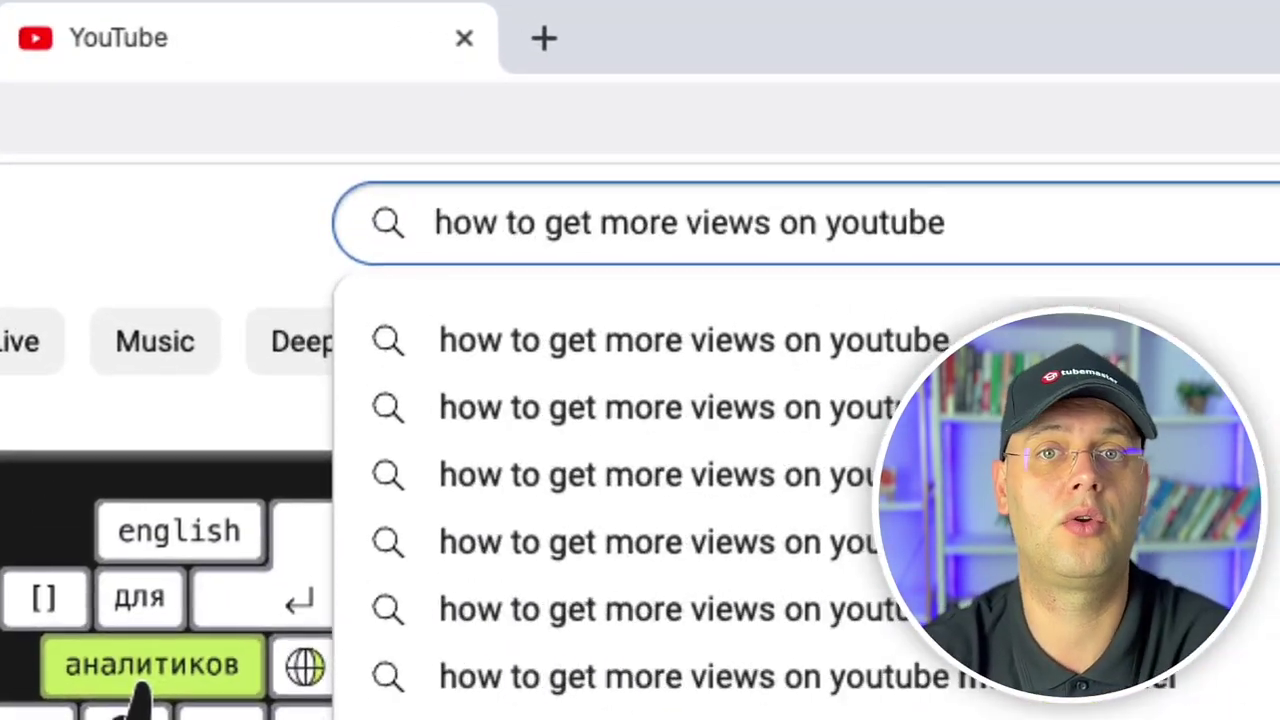
Run the YouTube search for 'how to get more views on youtube'.
key(Return)
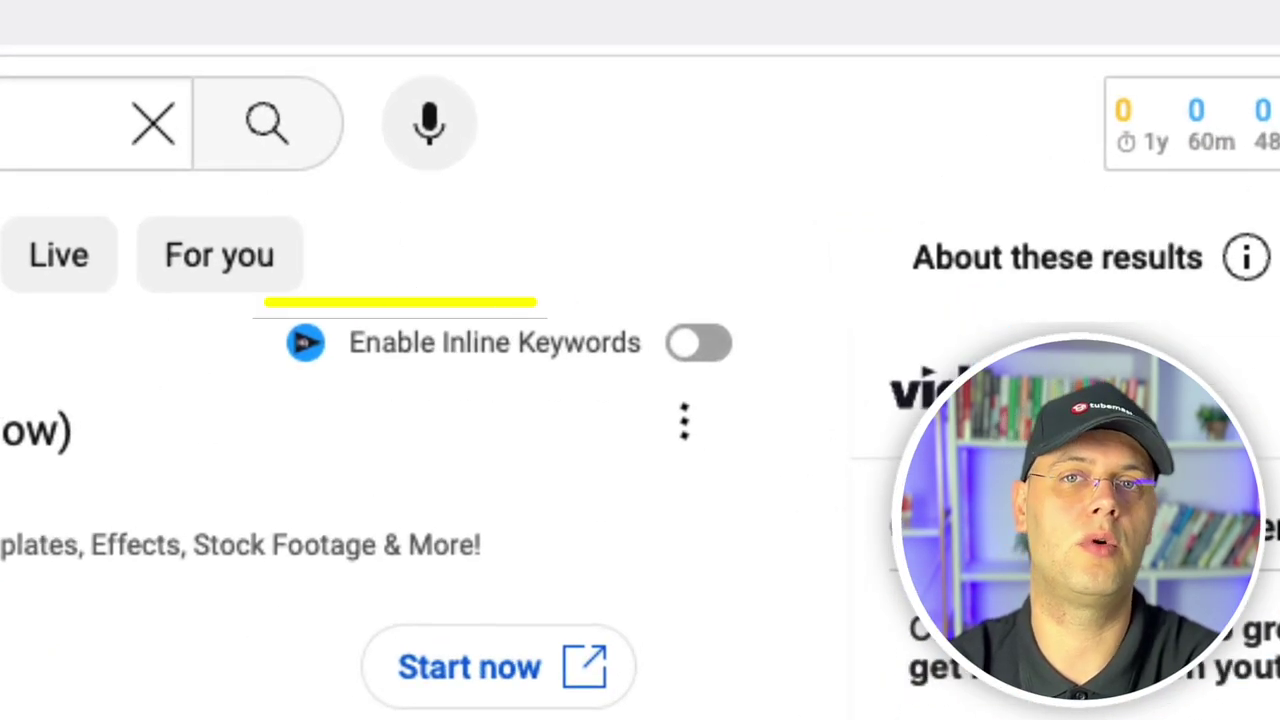
Enable inline keywords, inspect the 'how to get more views on youtube' tag, and open the first result.
click(698, 343)
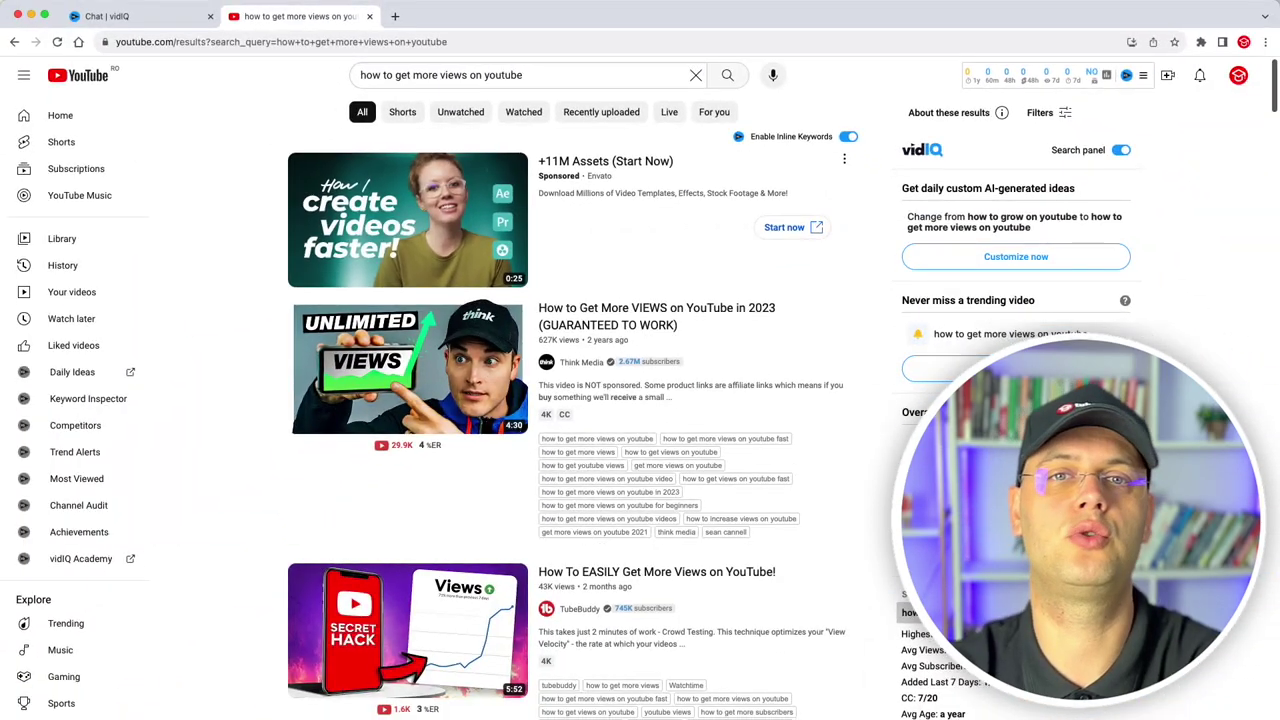
scroll(824, 160, down, 10)
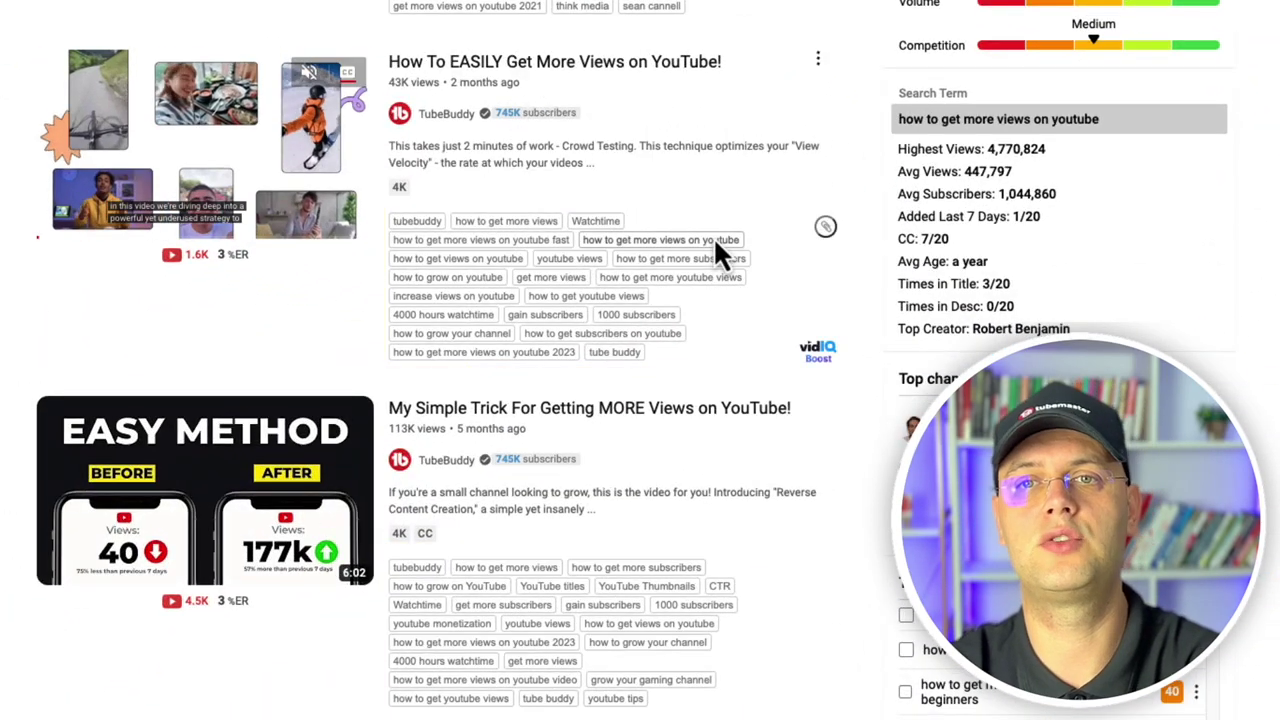
click(713, 238)
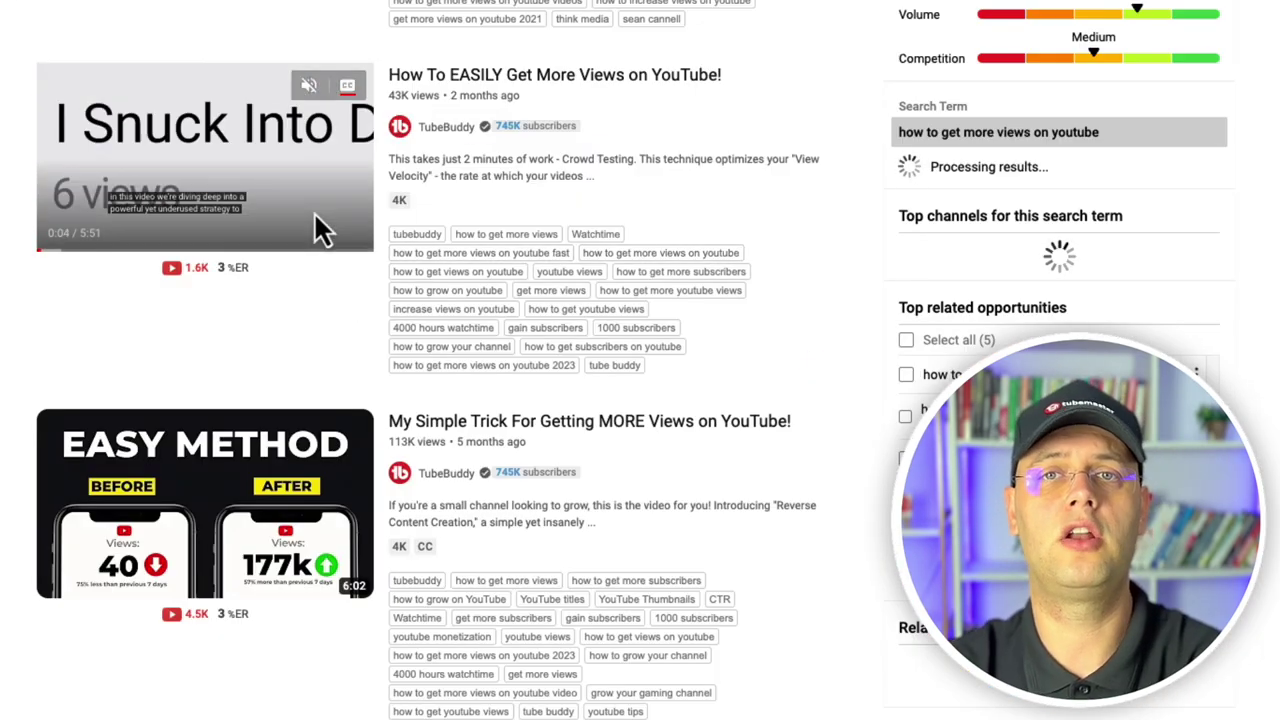
click(318, 228)
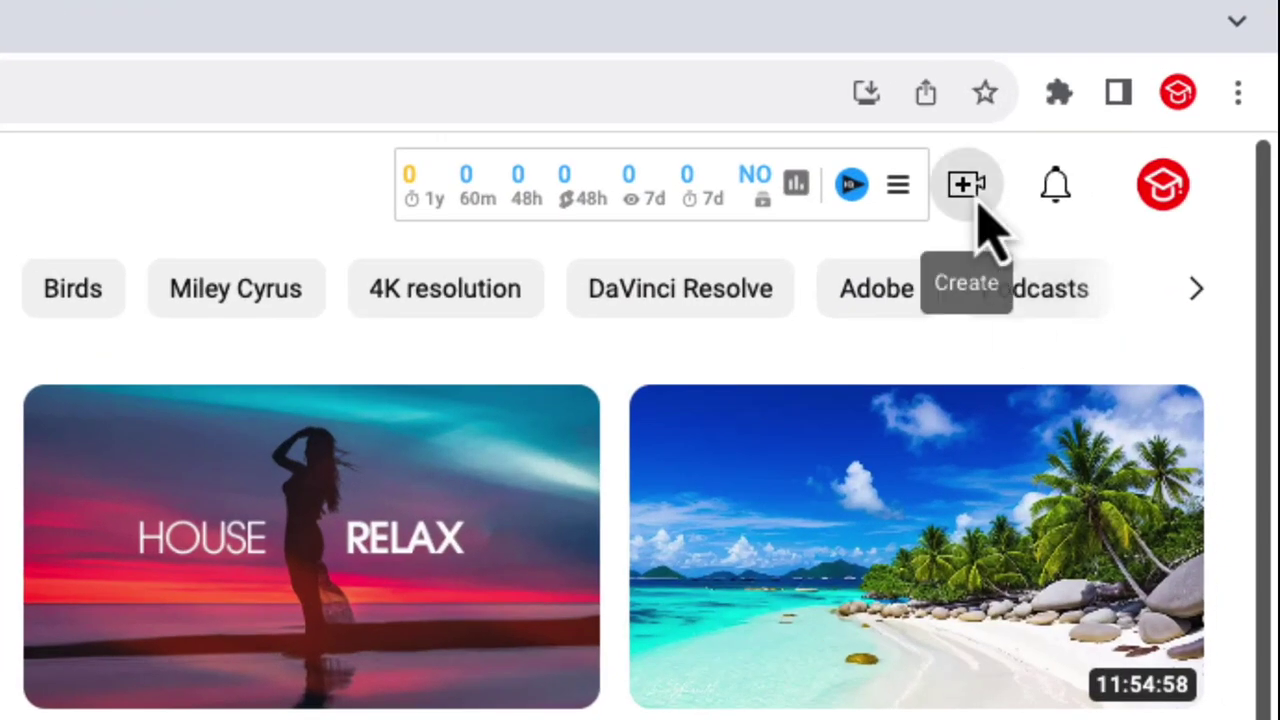
Start a new video upload from the Create menu.
click(966, 190)
click(995, 268)
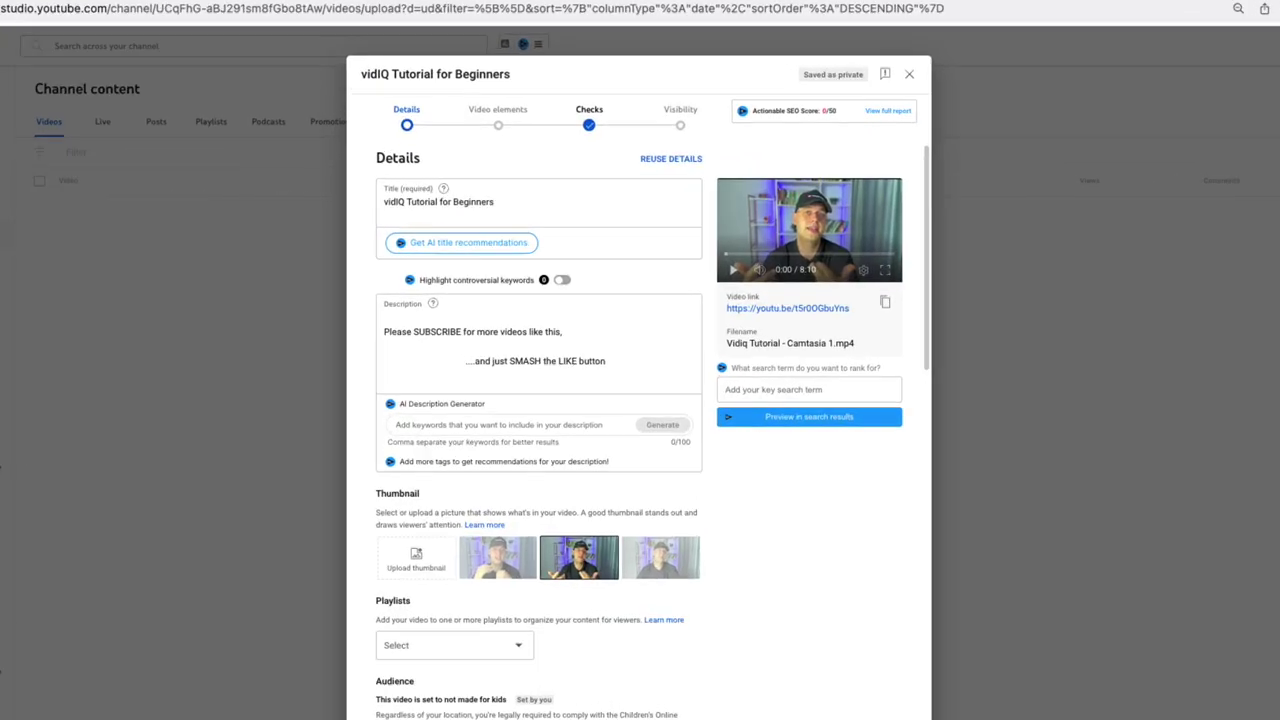